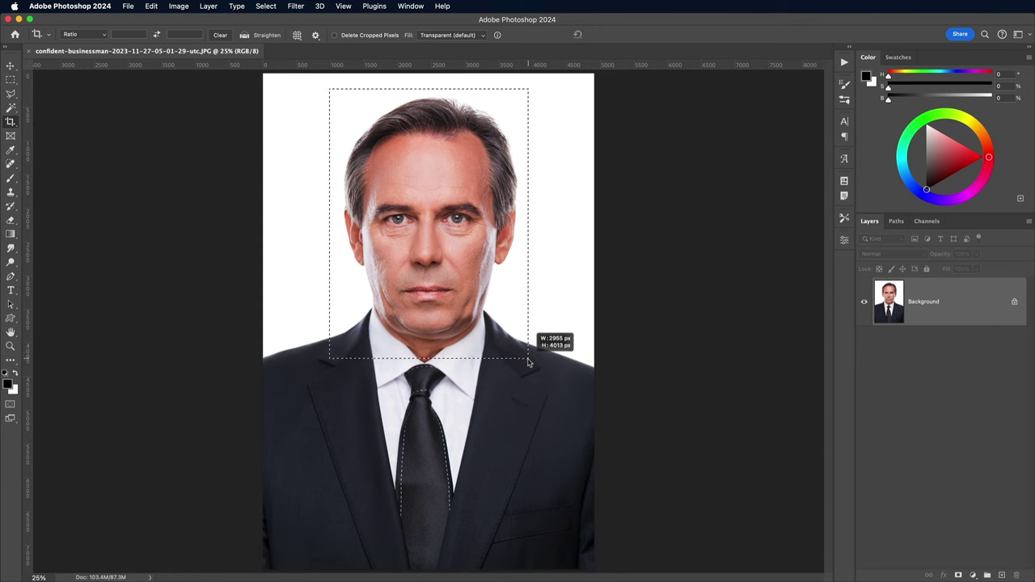
- Crop the portrait to the man's head and shoulders and resize it to 2000 px wide
left_click_drag(527, 359, 528, 356)
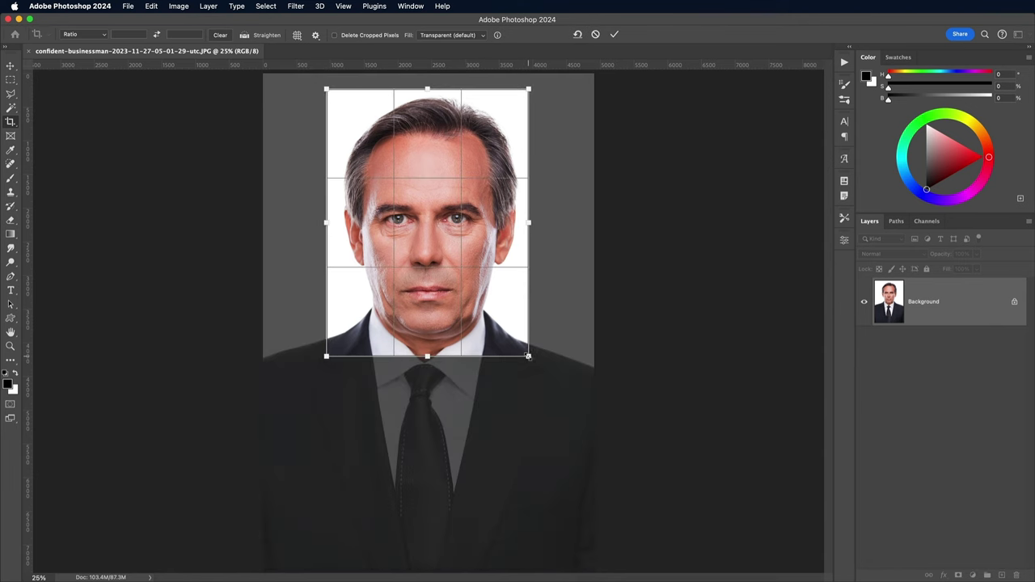
key("Return")
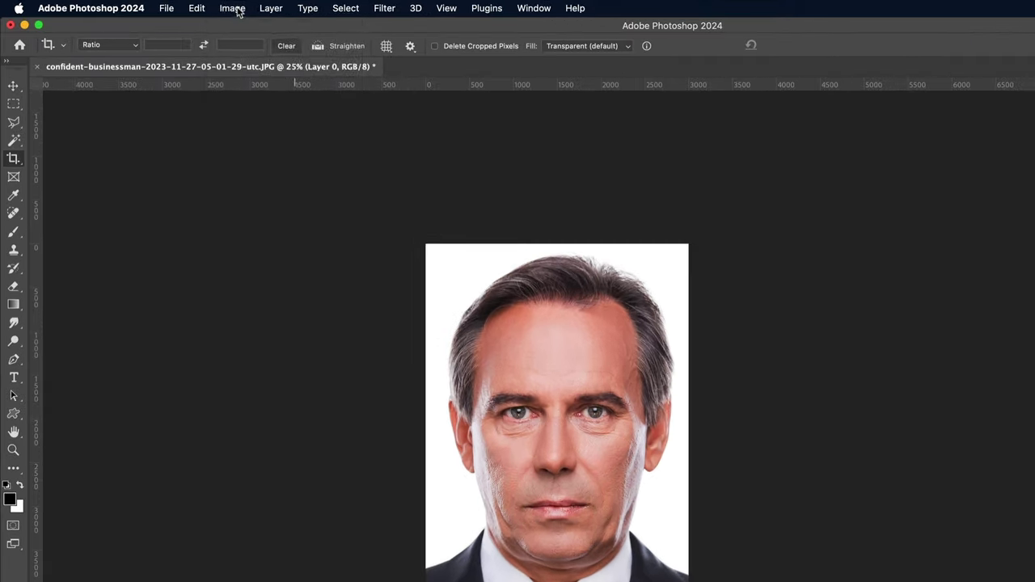
left_click(179, 7)
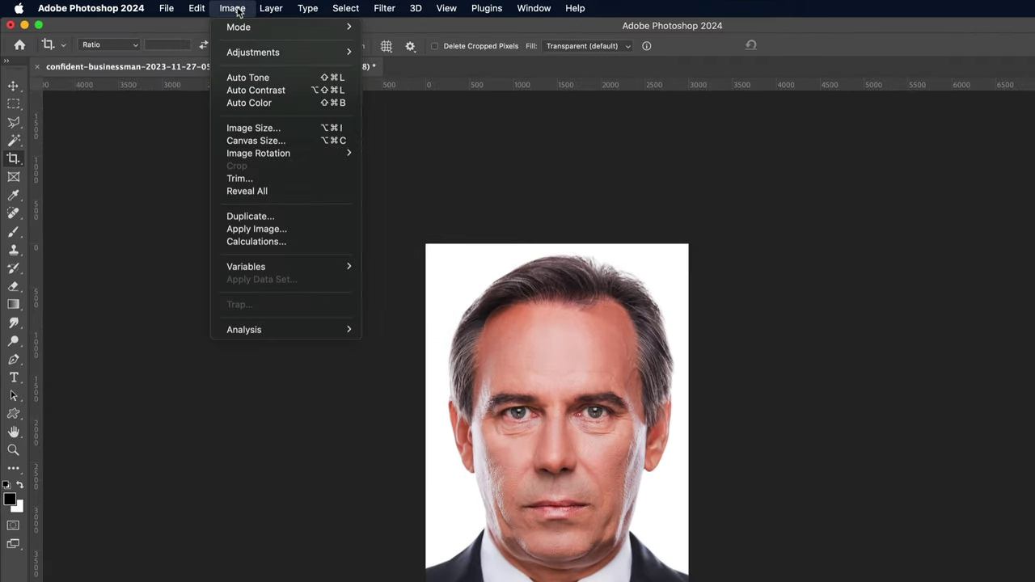
left_click(253, 128)
type("2000")
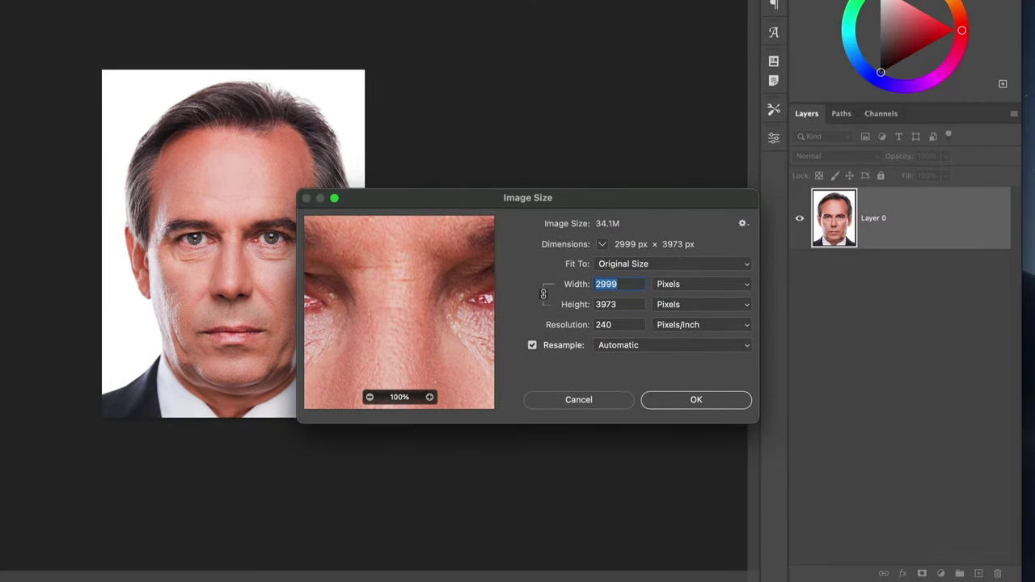
key("Return")
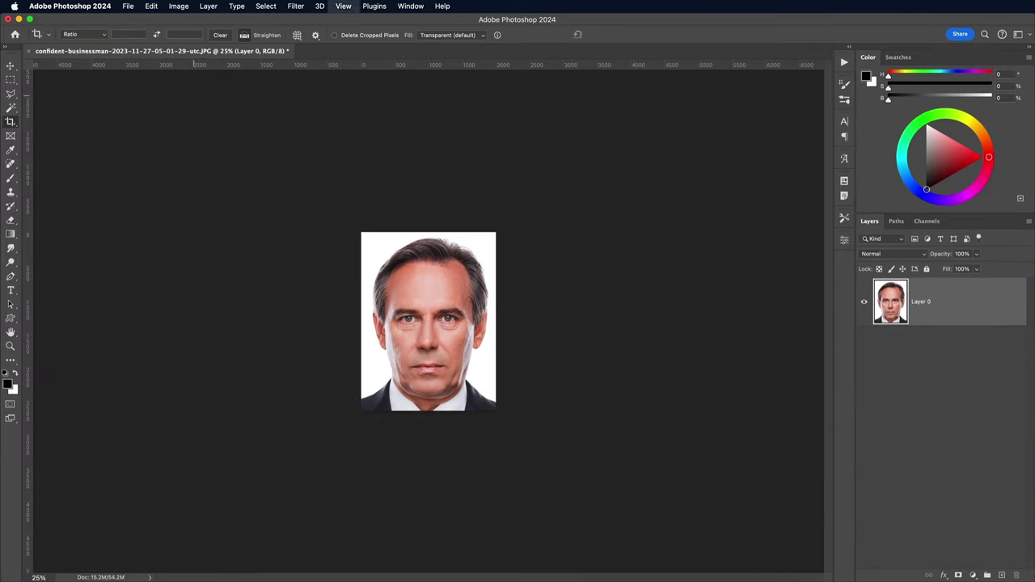
key("super+equal")
key("super+equal")
key("super+equal")
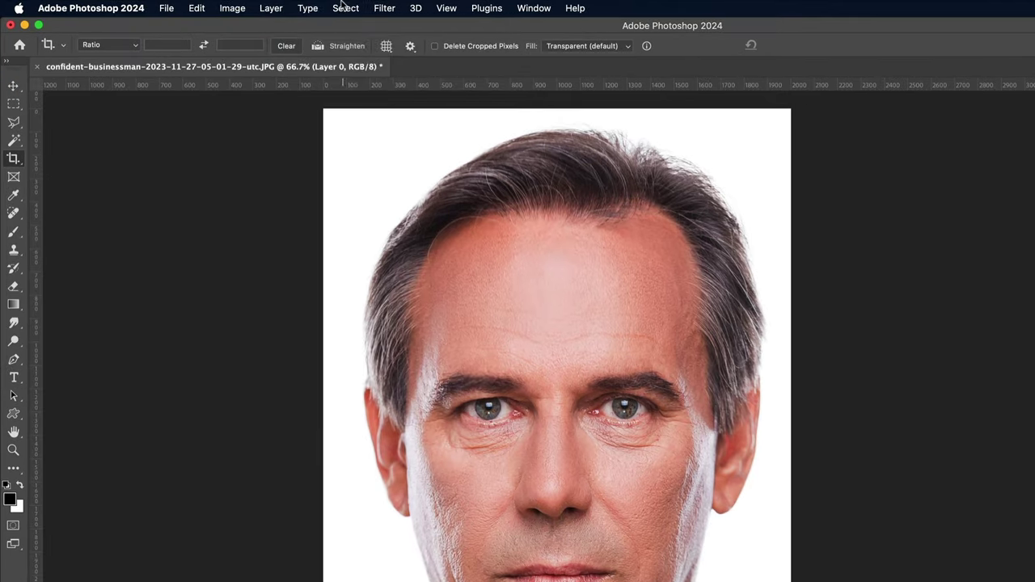
- Select everything except the man and fill that area with black on a new Layer 1
left_click(344, 8)
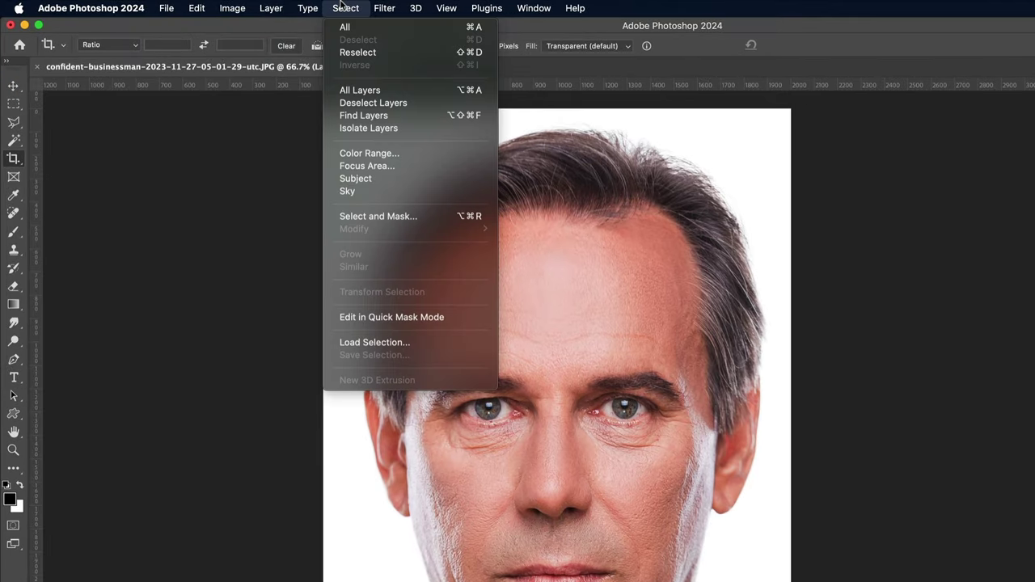
left_click(361, 177)
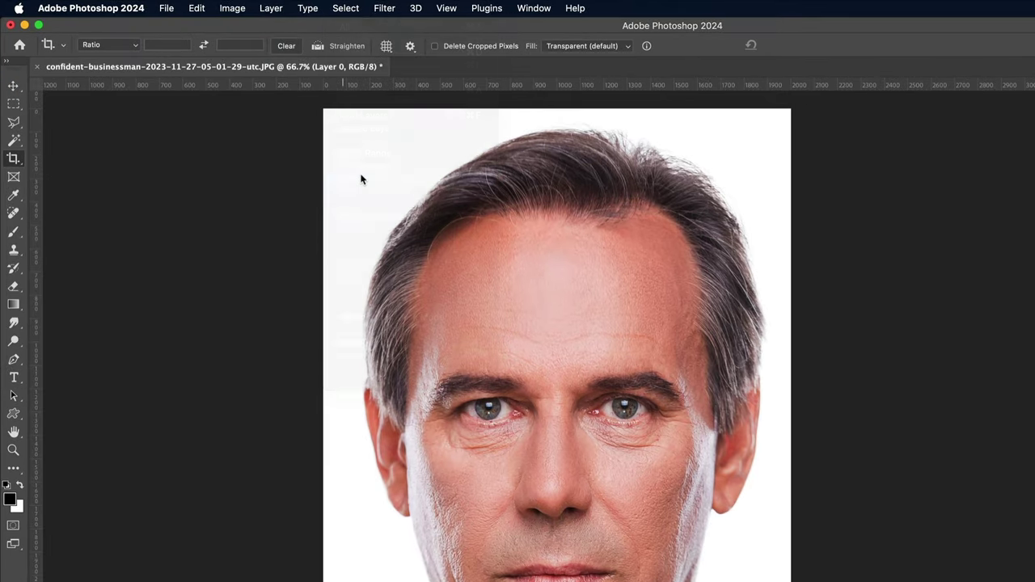
left_click(344, 8)
left_click(361, 64)
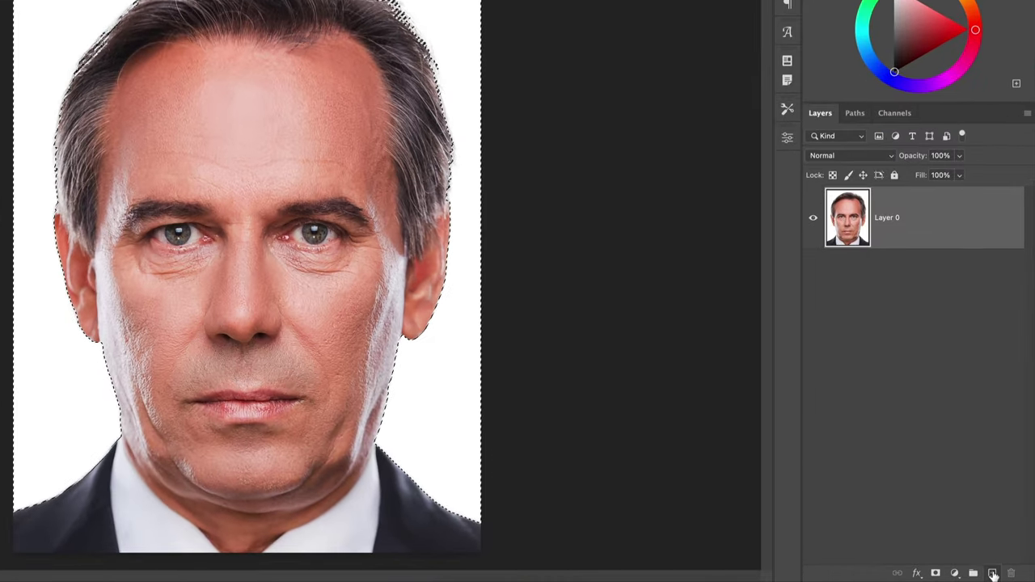
left_click(993, 574)
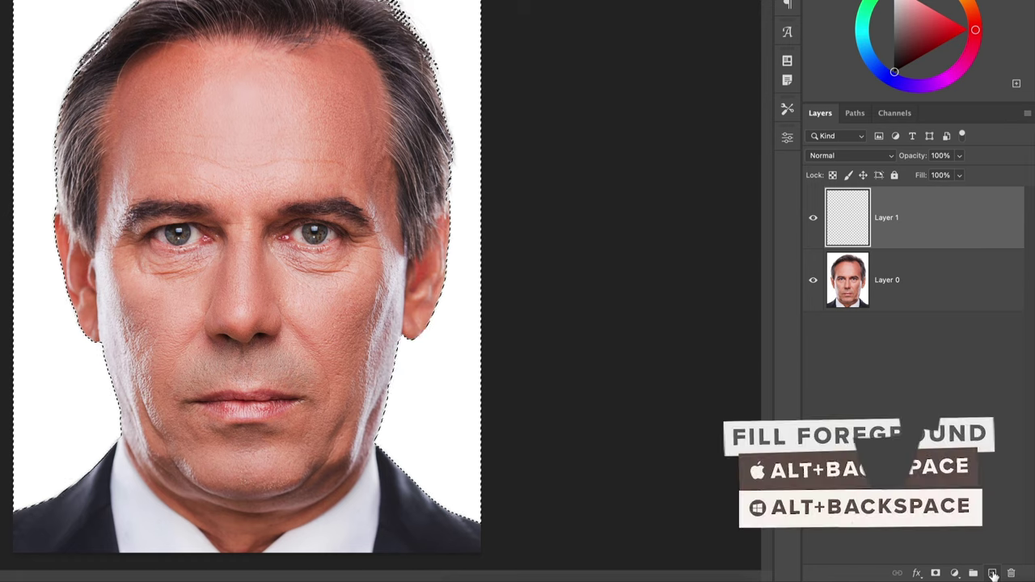
key("alt+BackSpace")
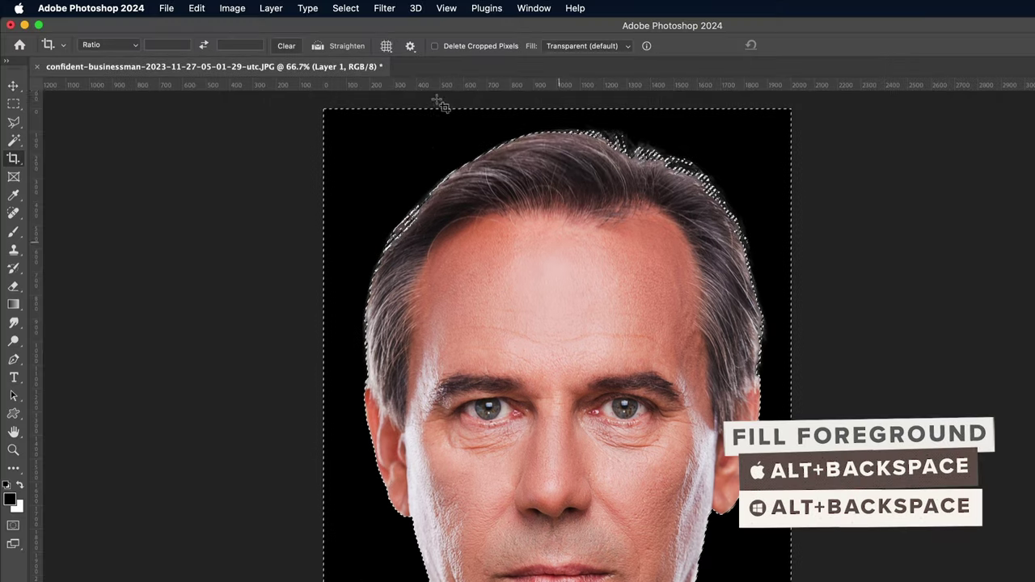
left_click(346, 8)
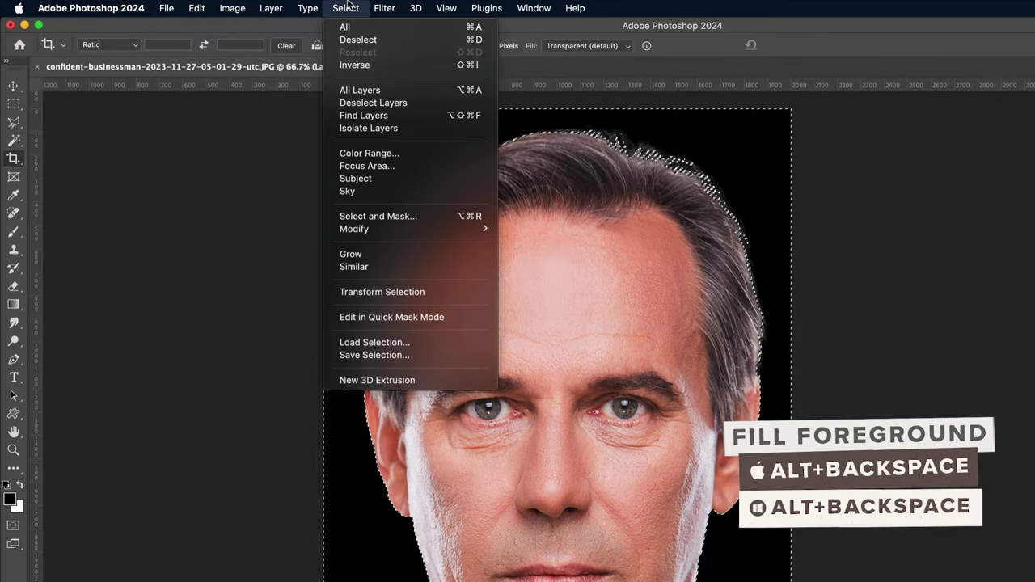
left_click(360, 40)
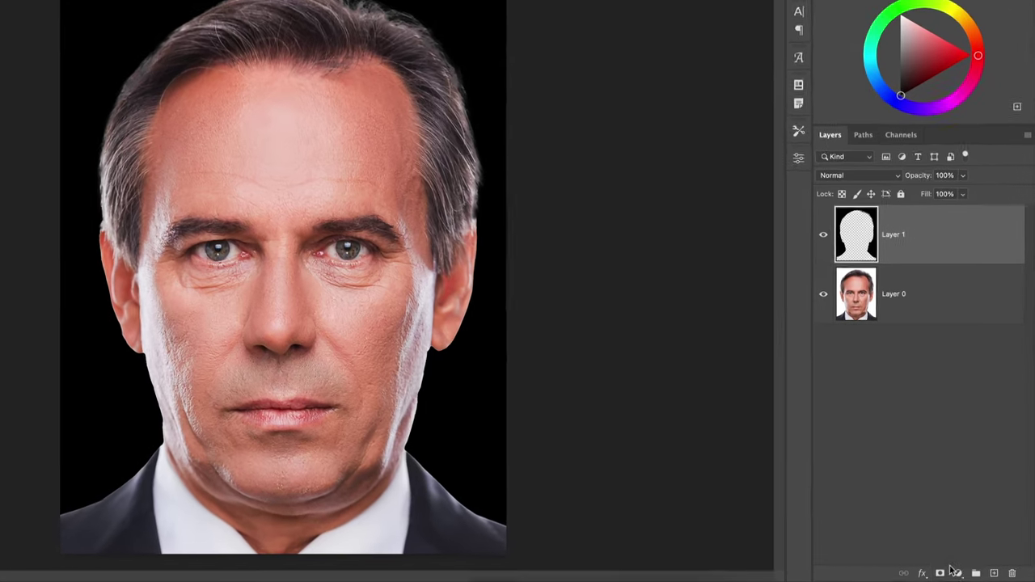
- Add Black & White and Brightness/Contrast adjustment layers, setting contrast 100 and brightness -80
left_click(973, 575)
left_click(985, 546)
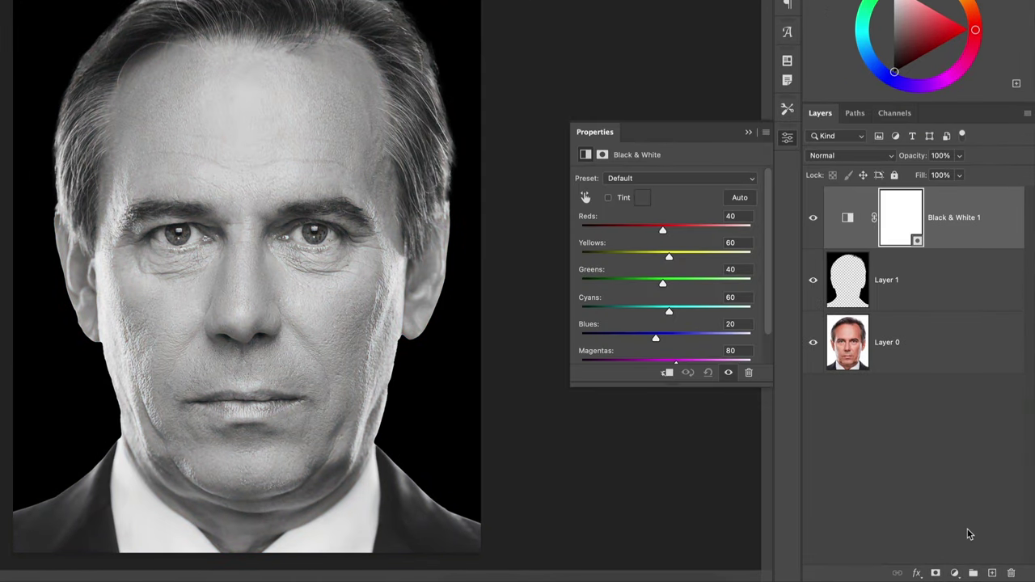
left_click(952, 573)
left_click(977, 427)
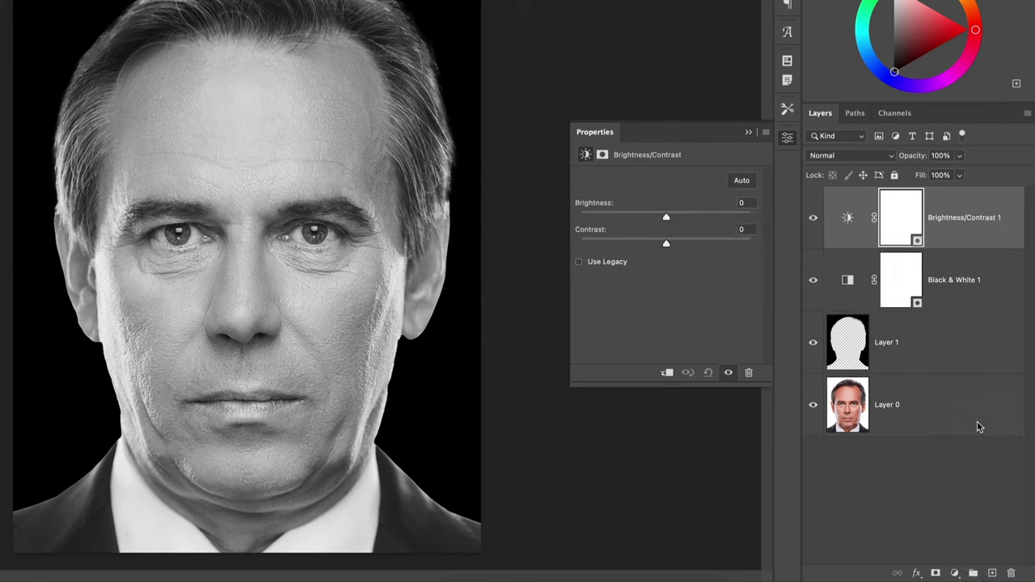
left_click_drag(665, 245, 822, 246)
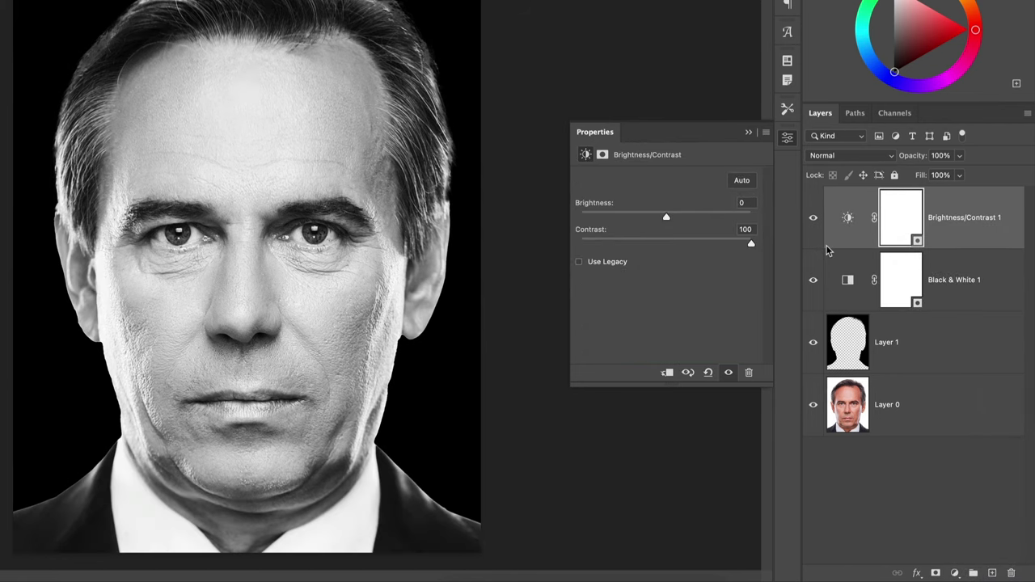
left_click_drag(666, 217, 620, 217)
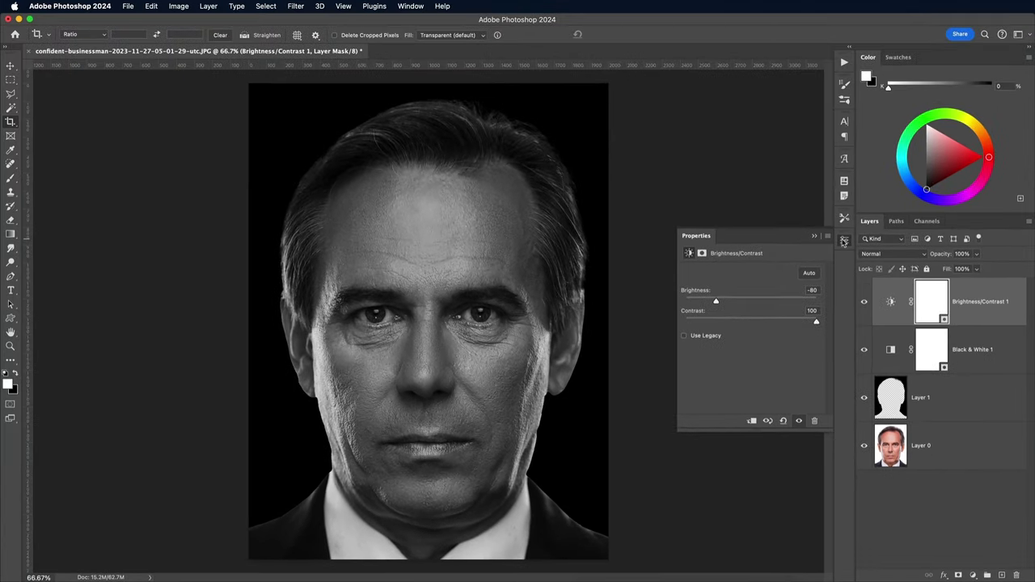
left_click(843, 241)
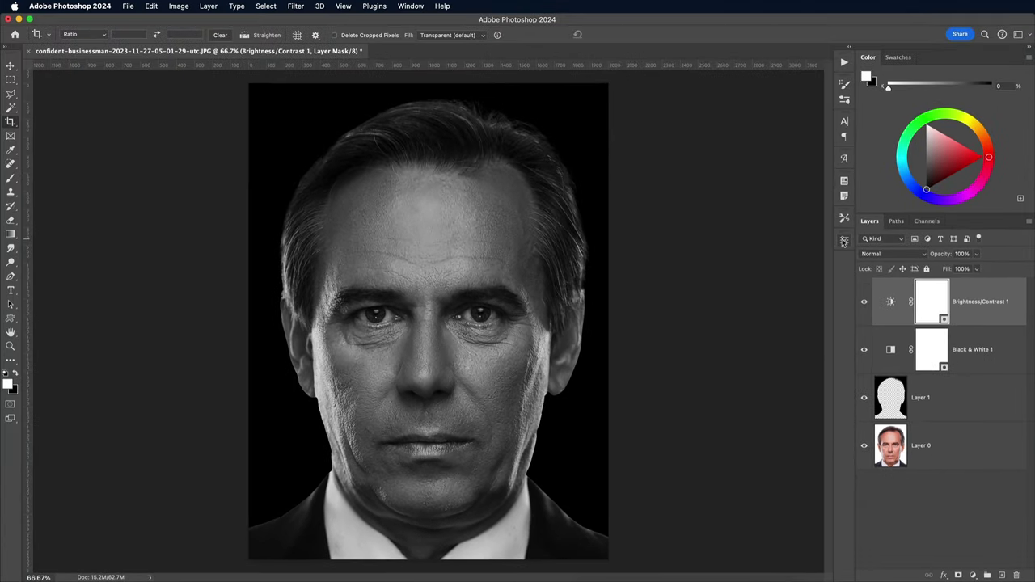
- Merge a copy of all visible layers and convert that merged layer to a smart object
left_click(208, 6)
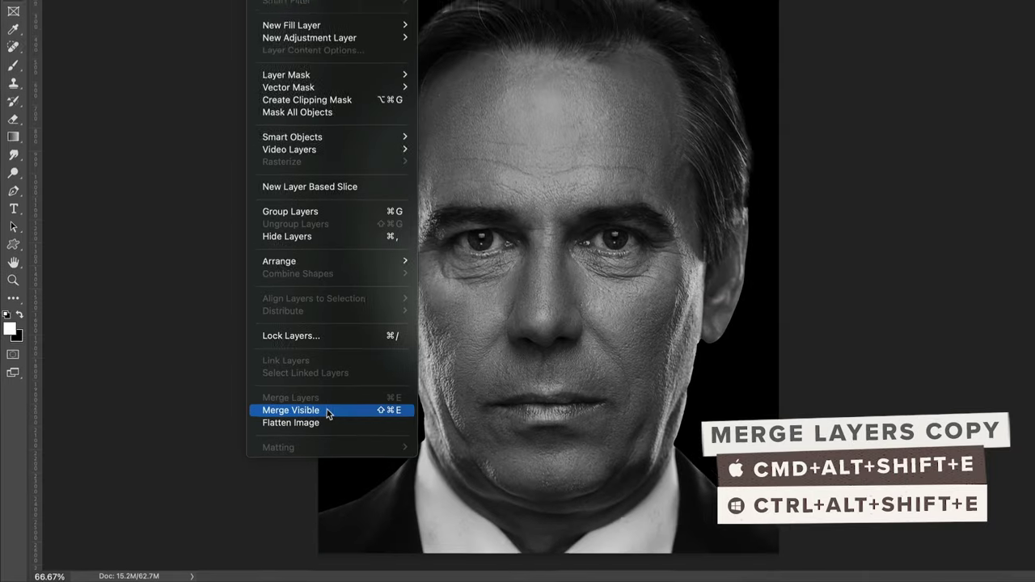
left_click(335, 579)
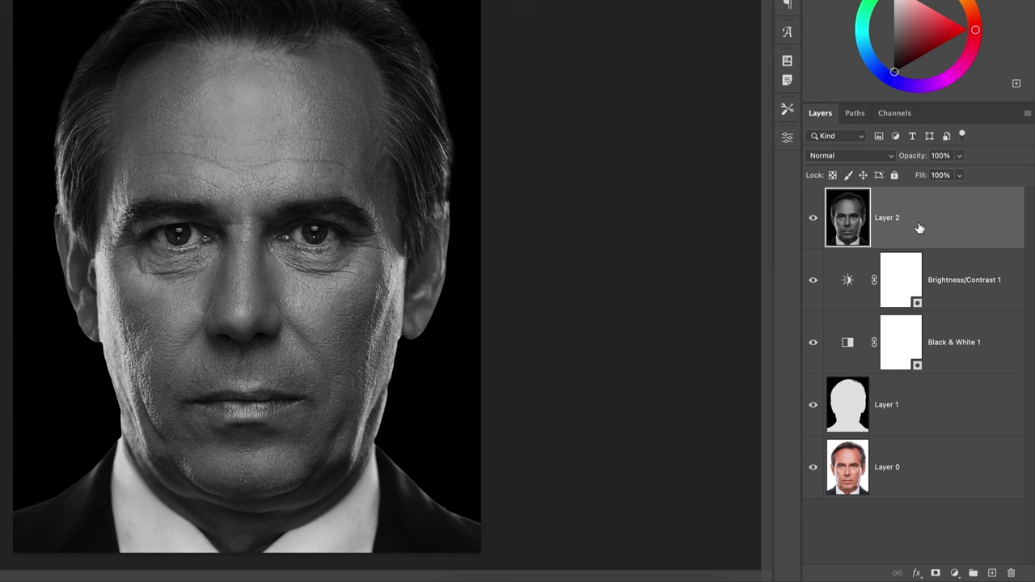
right_click(919, 228)
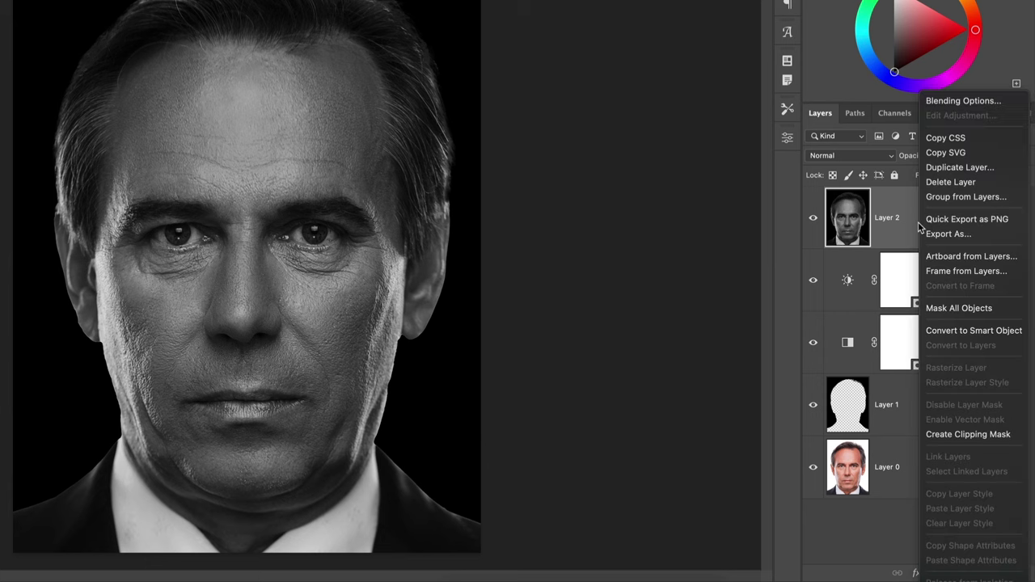
left_click(936, 331)
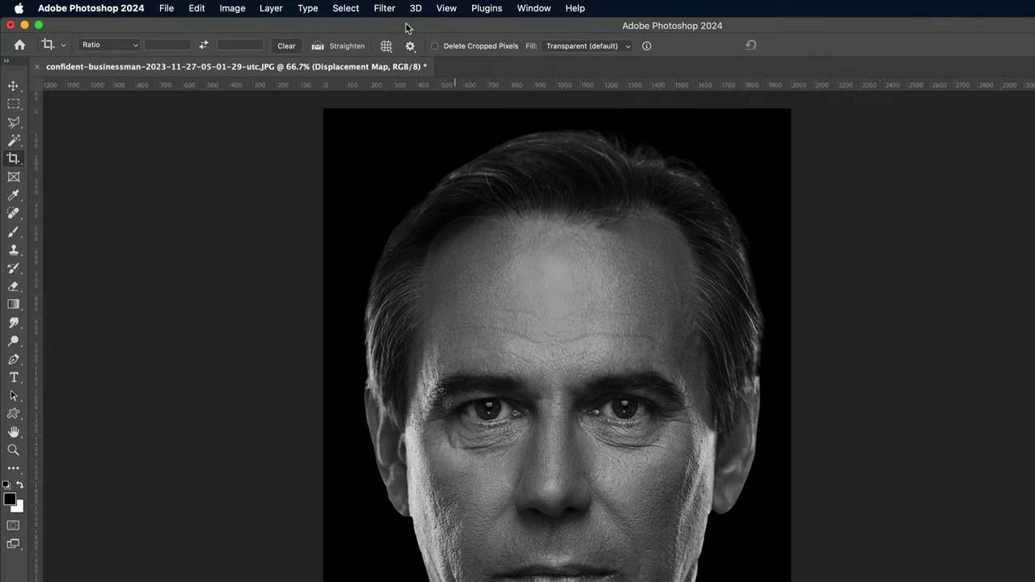
left_click(387, 9)
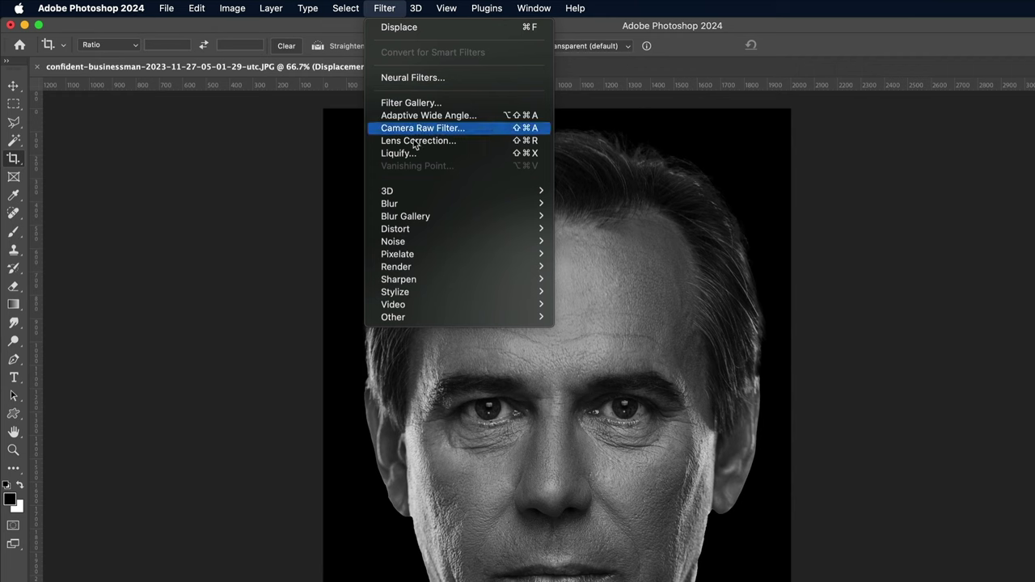
- Apply a Gaussian Blur with a 10-pixel radius to the Displacement Map smart object
mouse_move(425, 204)
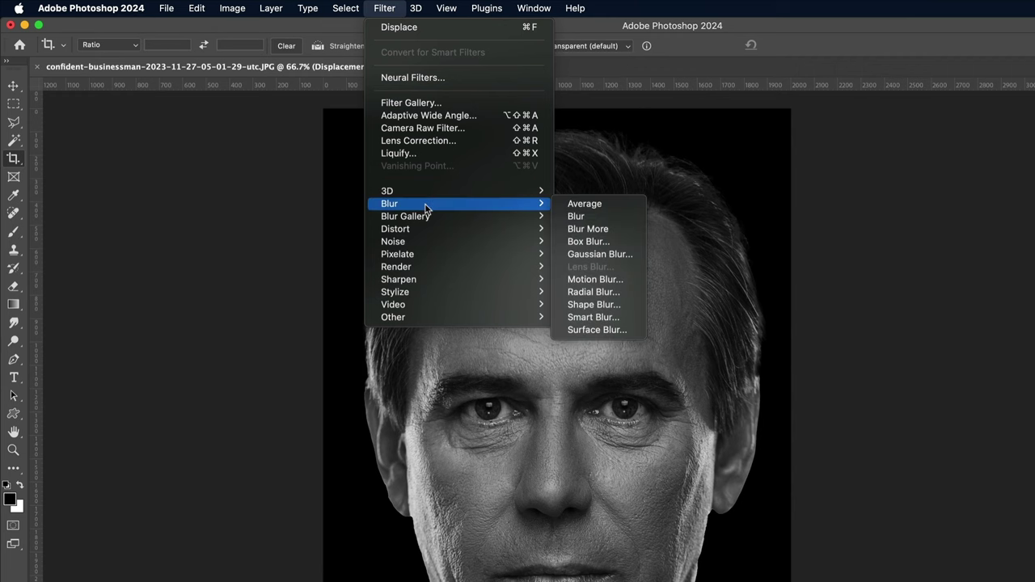
left_click(591, 254)
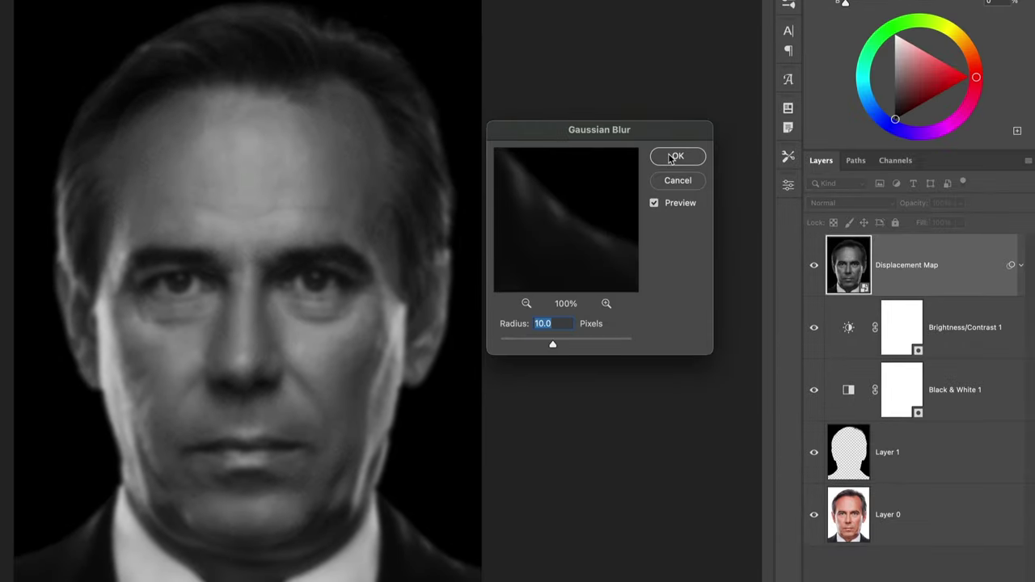
left_click(673, 157)
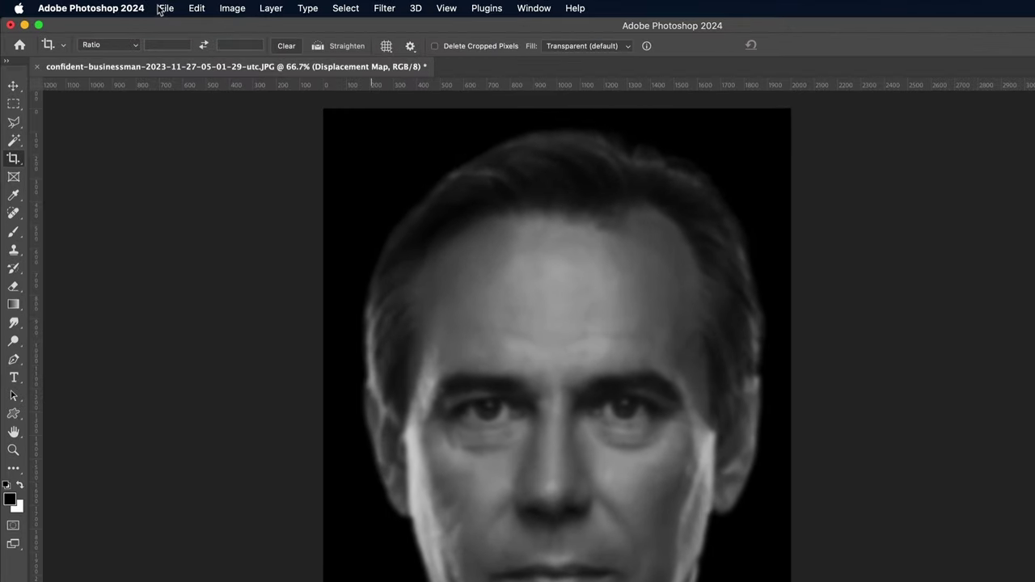
left_click(128, 6)
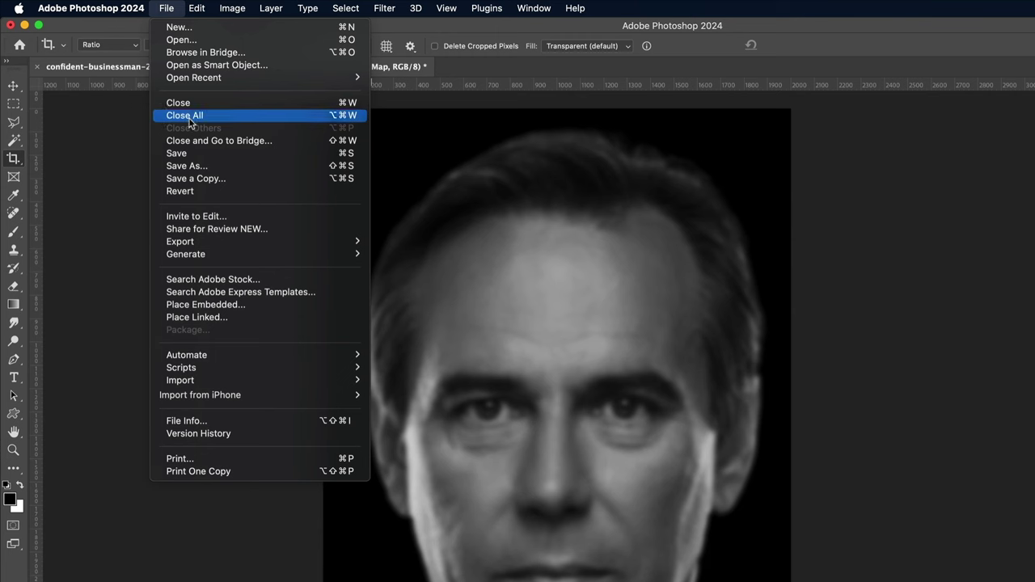
- Save a Photoshop-format copy named Displacement Map, then hide the blurred layer
left_click(199, 178)
type("Displacement Map.jpg")
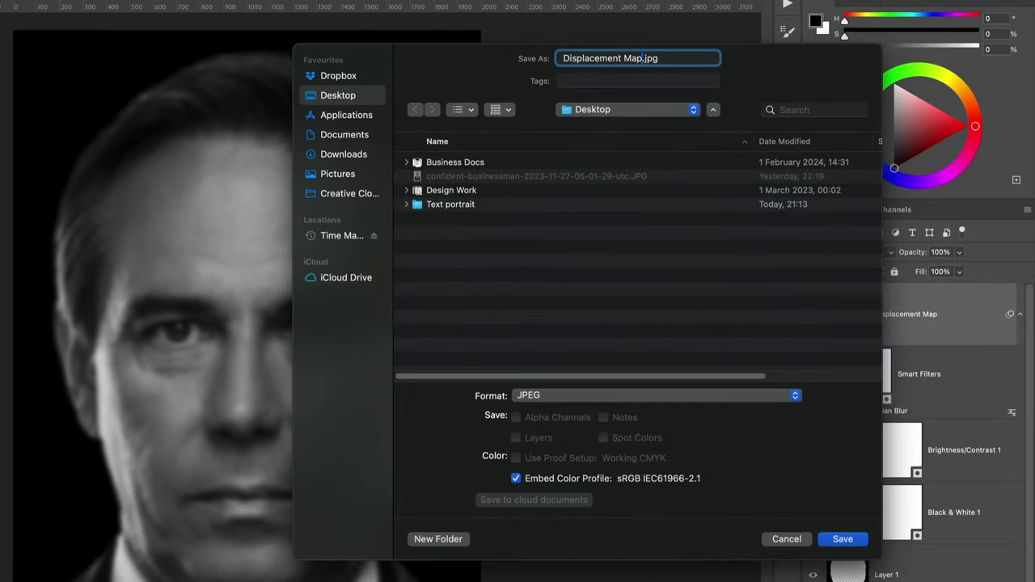
left_click(545, 395)
left_click(561, 293)
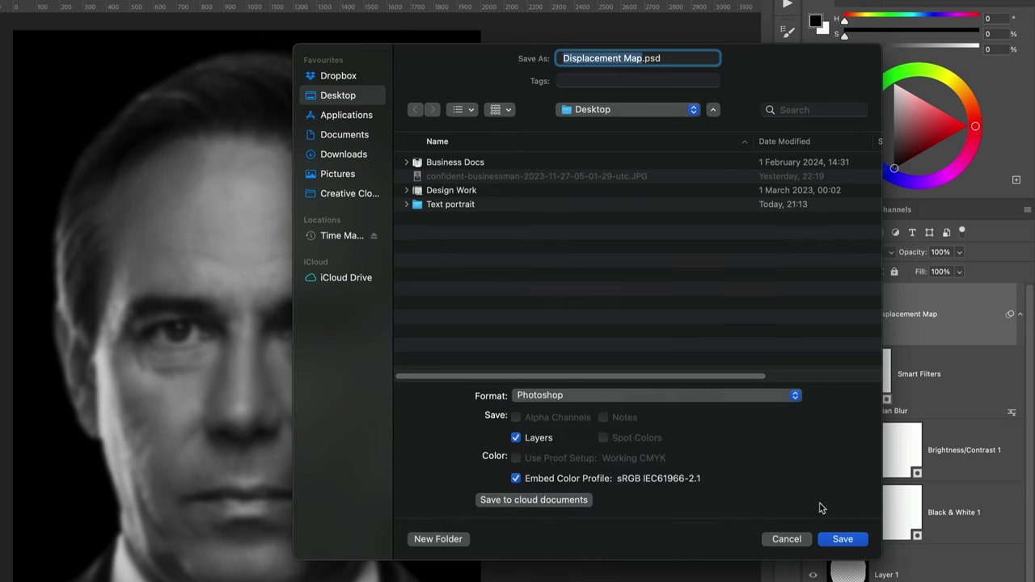
left_click(869, 505)
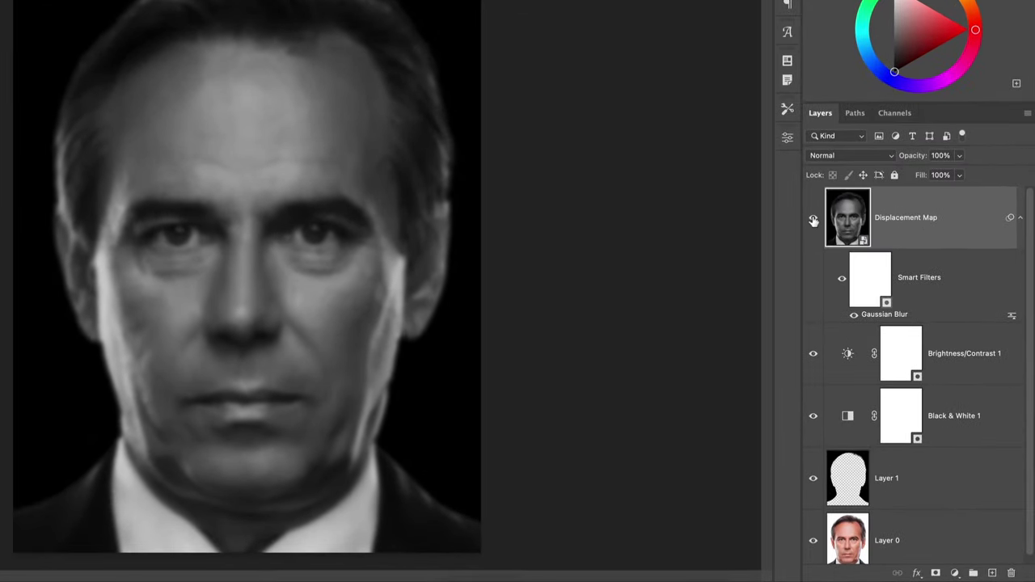
left_click(814, 218)
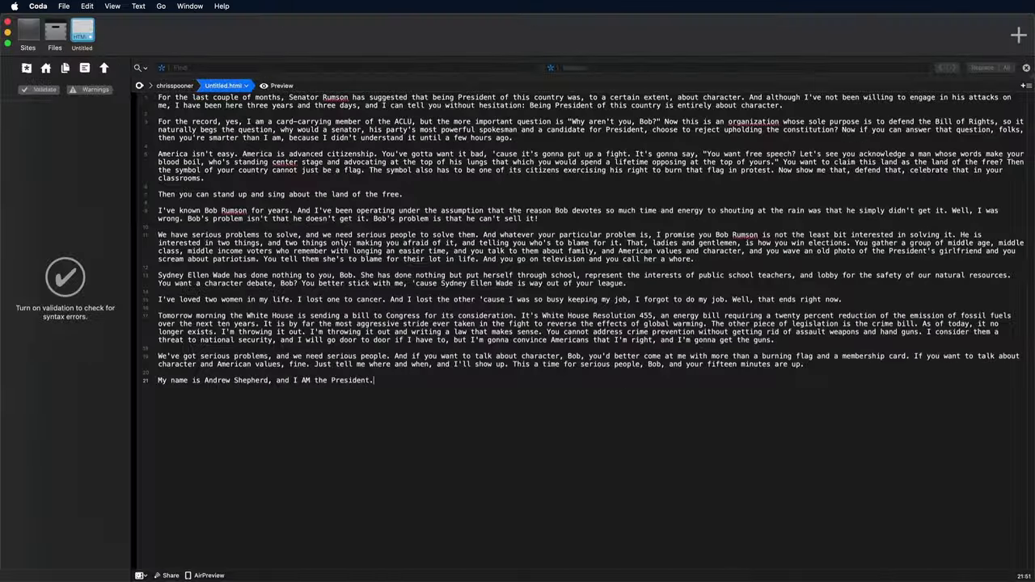
- Join the speech paragraphs in Coda into one continuous block using Ctrl+J
key("ctrl+j")
key("ctrl+j")
key("ctrl+j")
key("ctrl+j")
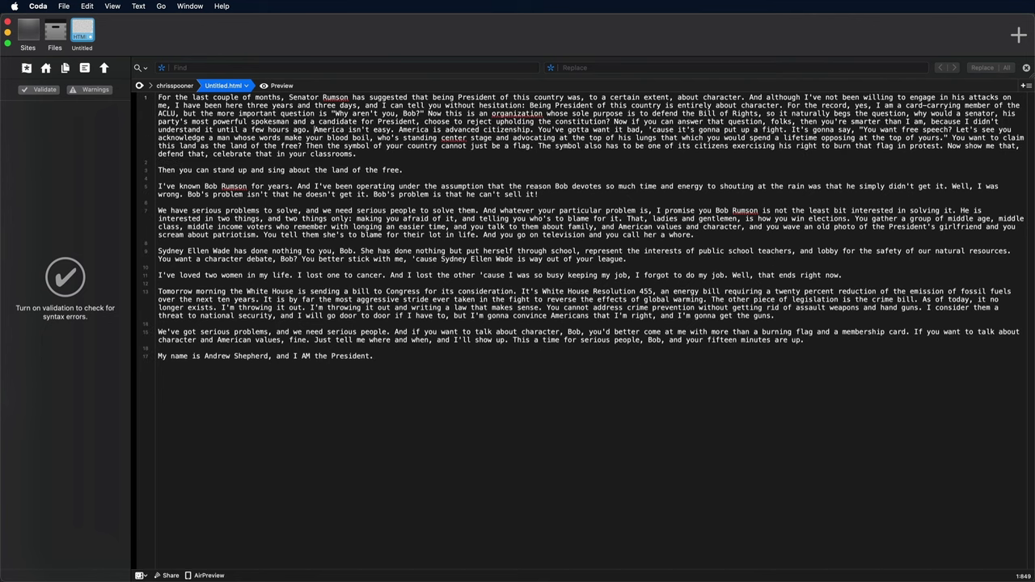
key("ctrl+j")
key("ctrl+j")
key("ctrl+j")
key("ctrl+j")
key("ctrl+j")
key("ctrl+j")
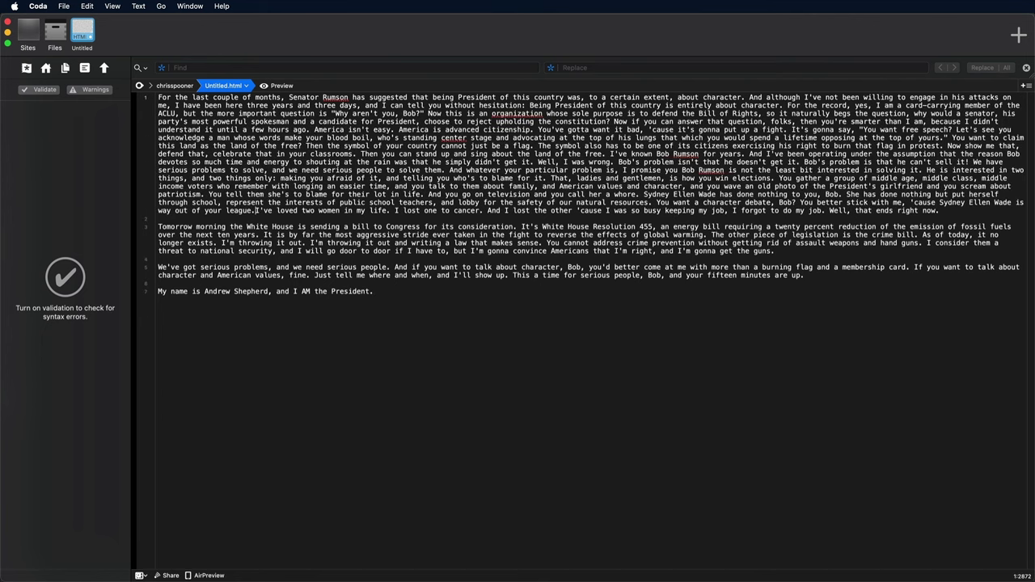
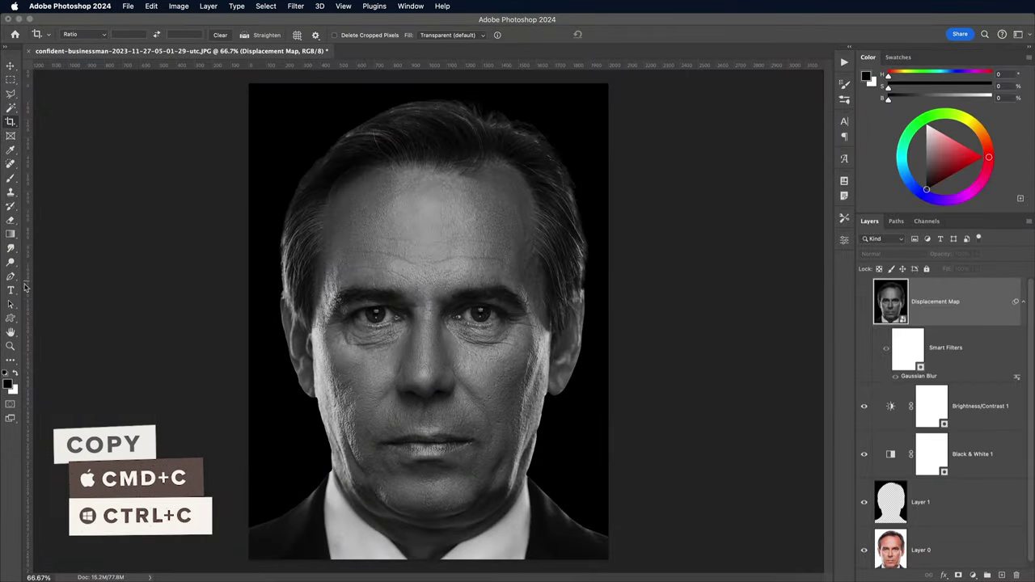
- Drag a text box over the whole photo and paste the copied speech text into it
left_click(11, 291)
left_click_drag(247, 83, 608, 558)
key("super+v")
key("super+v")
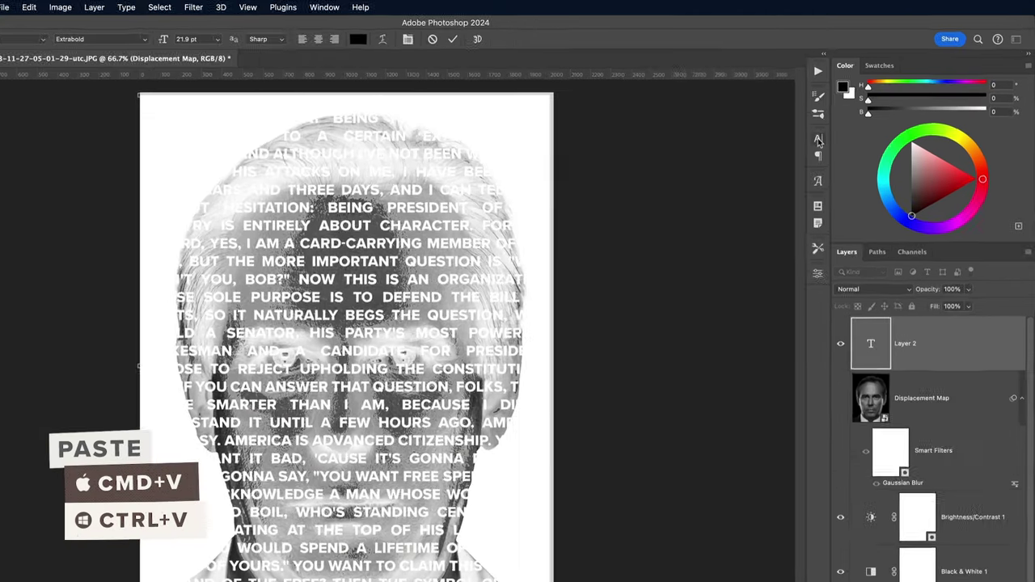
- Format the text as Proxima Nova Extrabold, 11 pt, with 10 pt leading
left_click(844, 122)
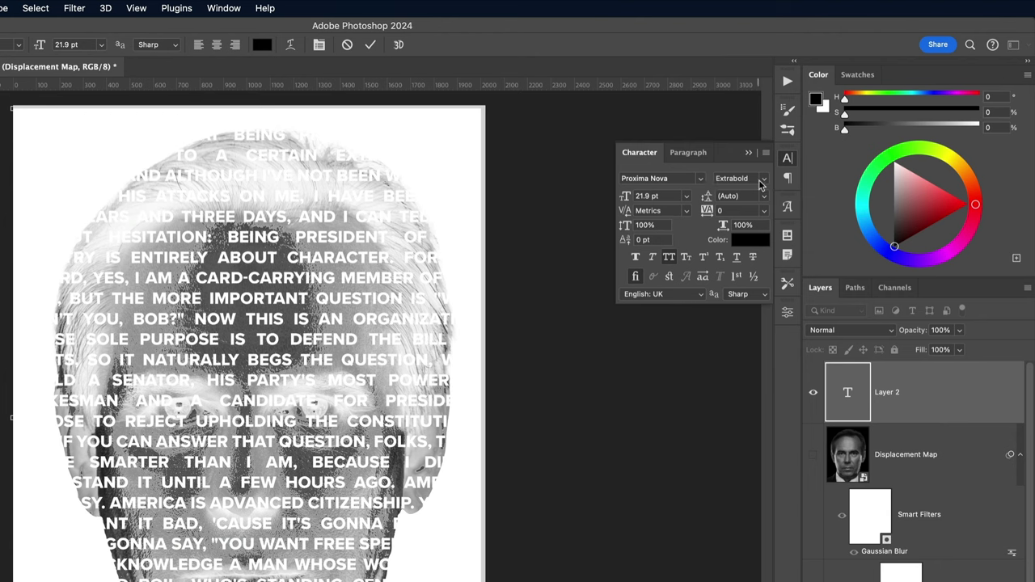
left_click(760, 181)
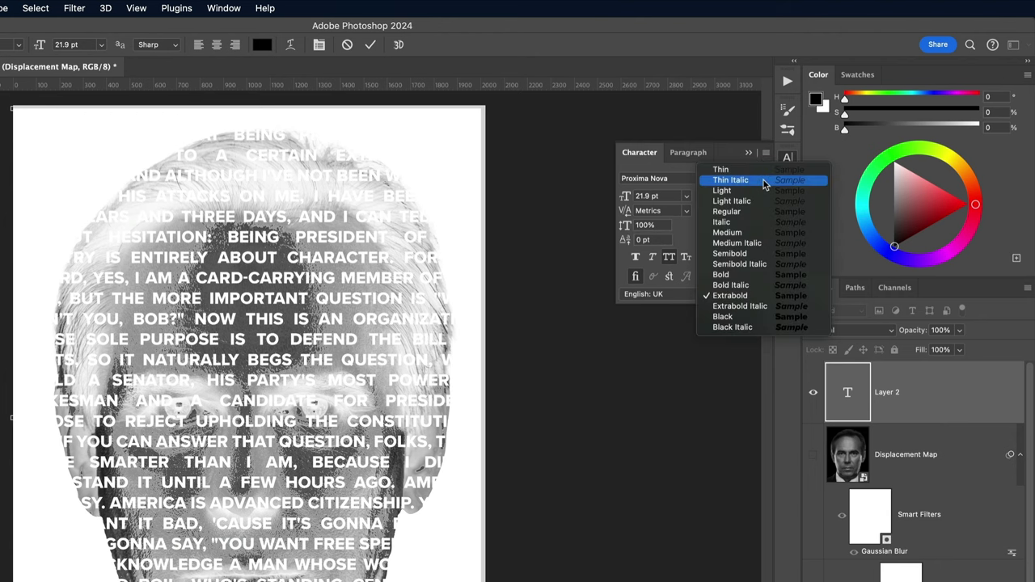
left_click(722, 297)
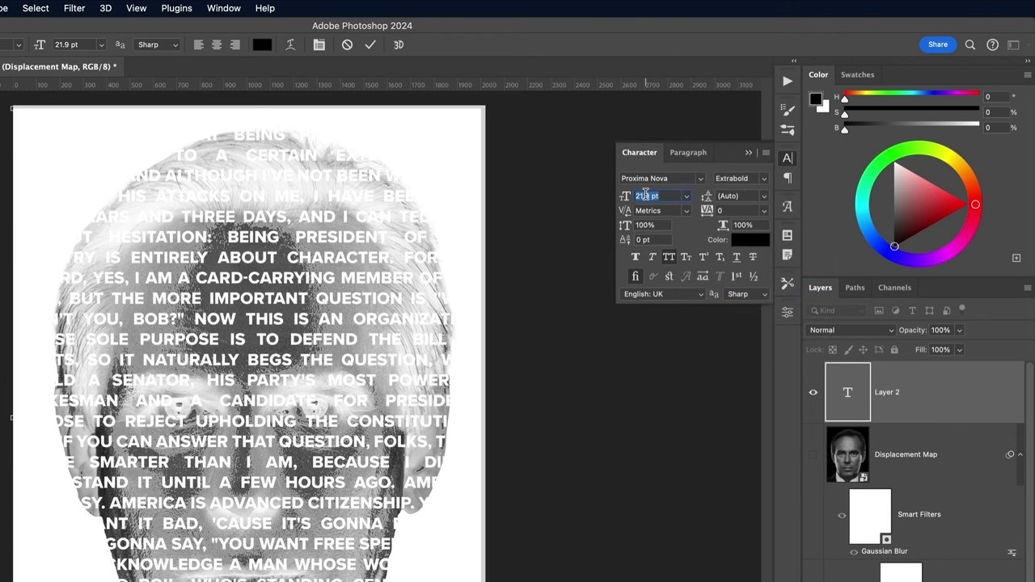
scroll(645, 195, "down", 9)
scroll(644, 196, "down", 2)
key("Tab")
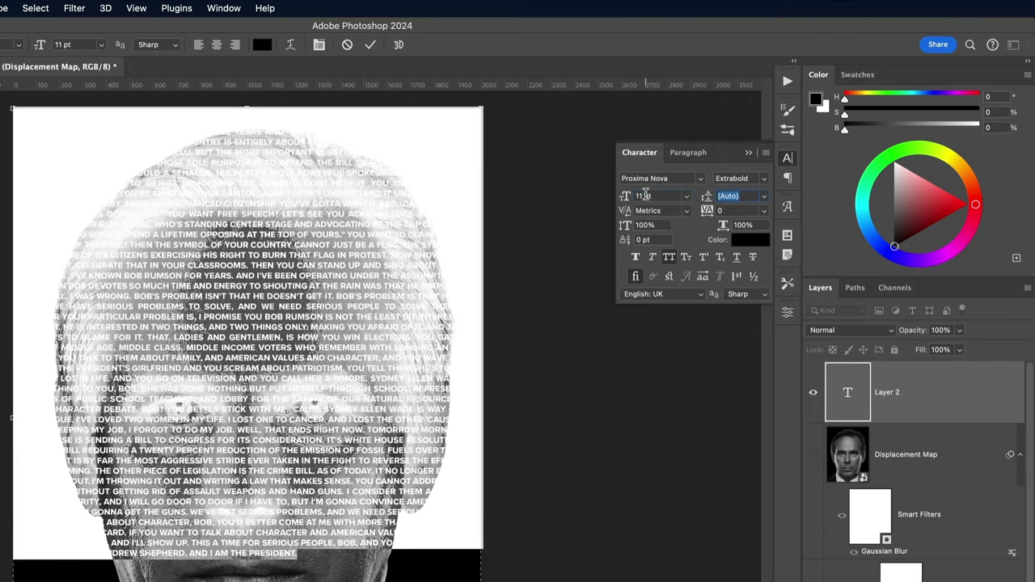
key("Down")
key("Down")
key("Down")
key("Down")
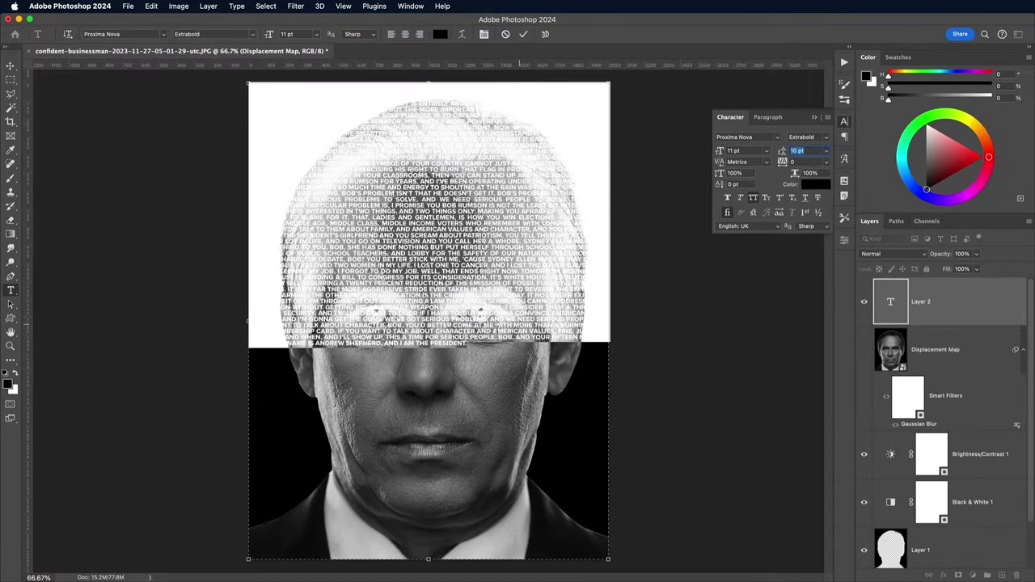
key("Return")
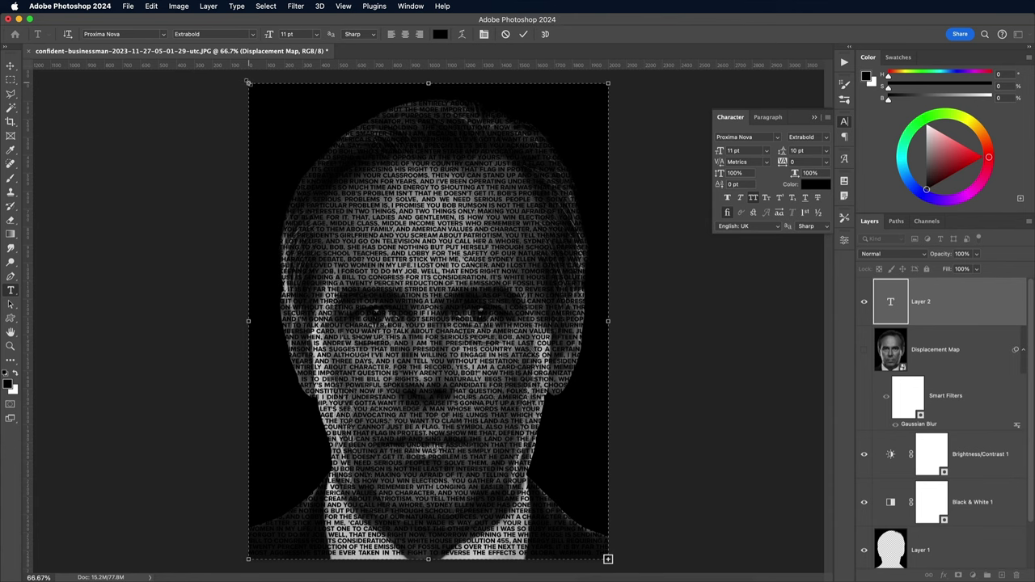
- Enlarge the text box past the canvas edges and commit the type layer
left_click_drag(242, 78, 240, 75)
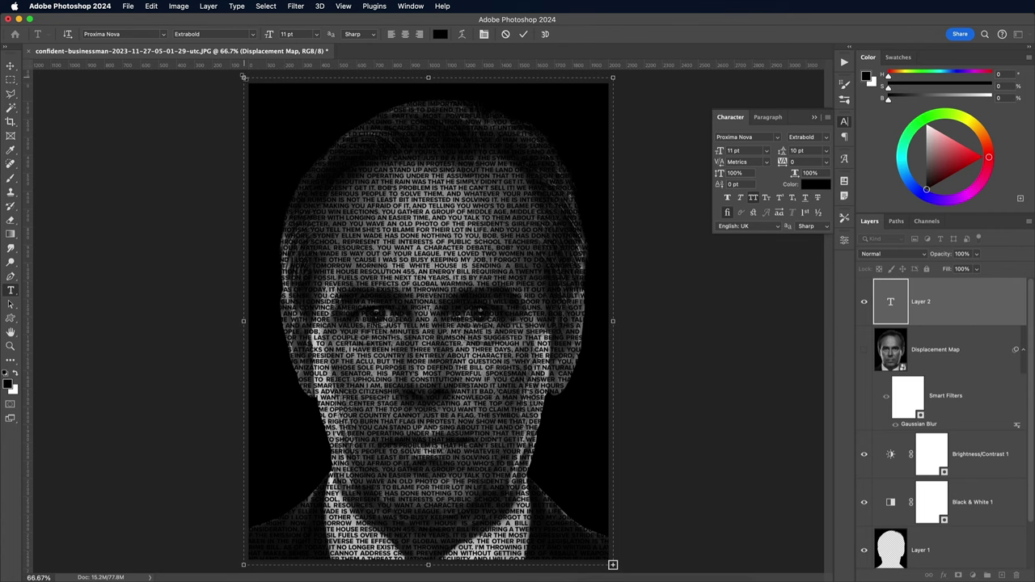
key("super+Return")
key("v")
left_click(762, 104)
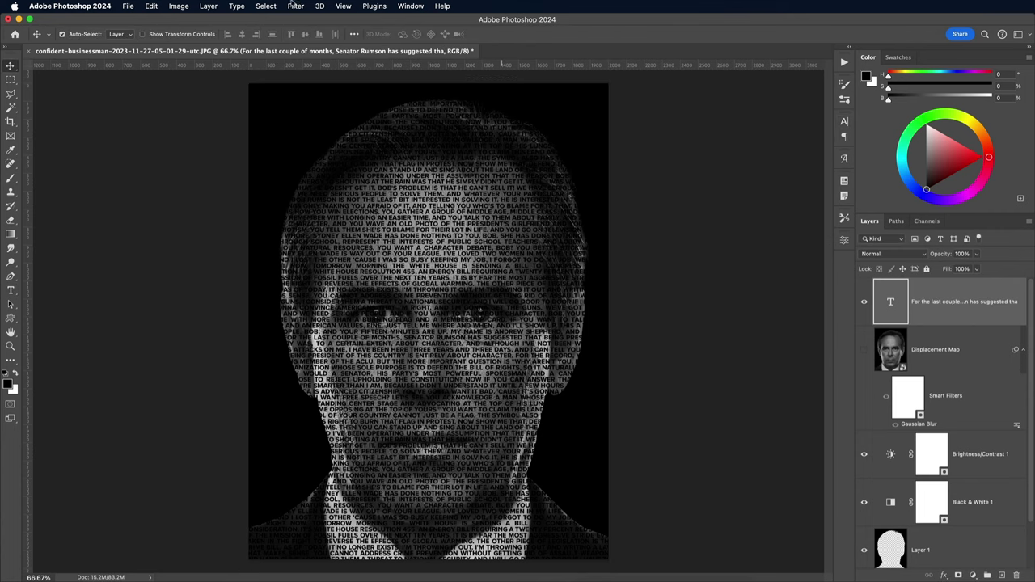
- Convert the text to a smart object and apply Displace at scale 10 using Displacement Map.psd
left_click(295, 6)
mouse_move(337, 174)
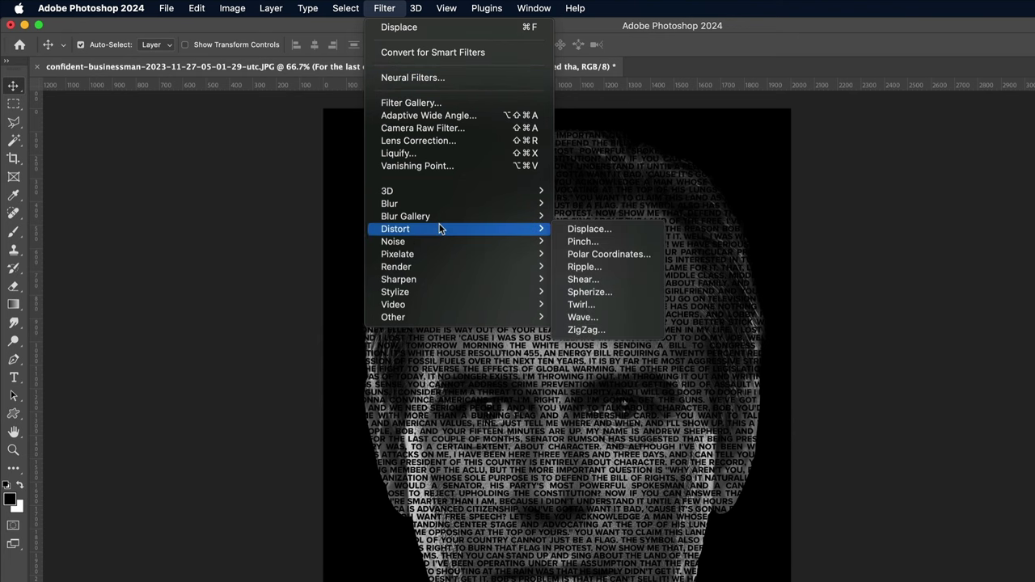
left_click(576, 229)
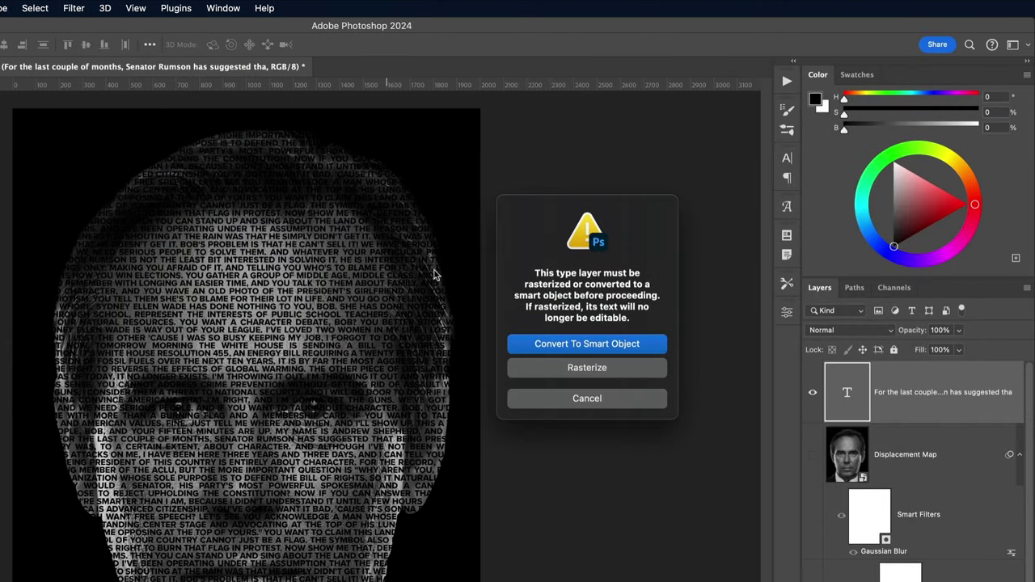
left_click(527, 342)
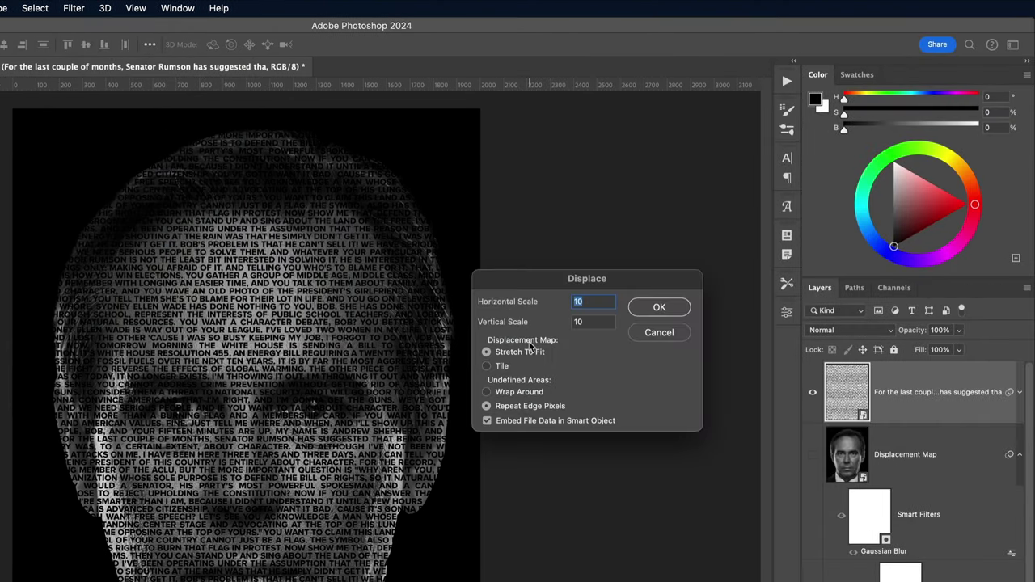
left_click(637, 311)
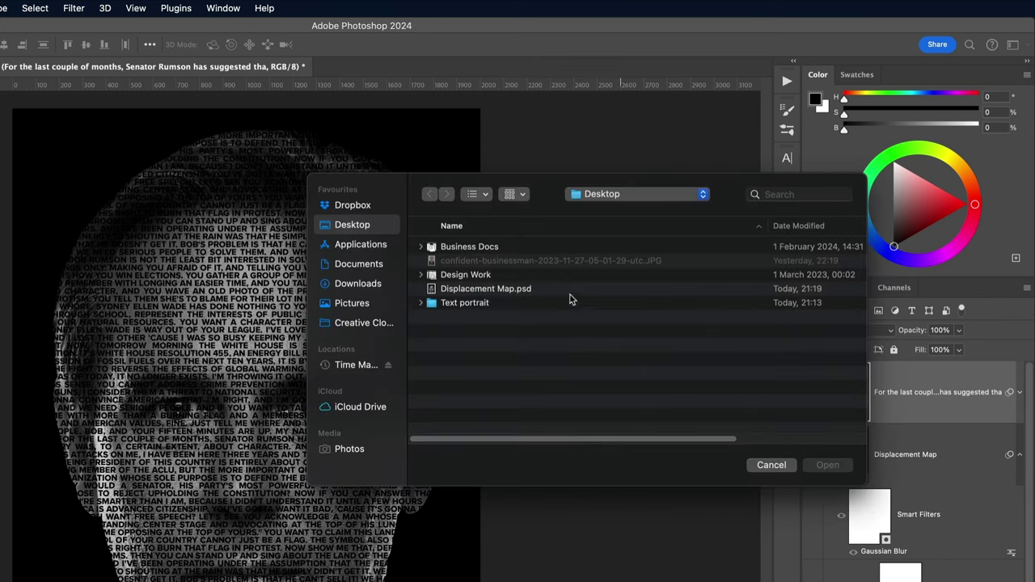
left_click(520, 291)
left_click(826, 466)
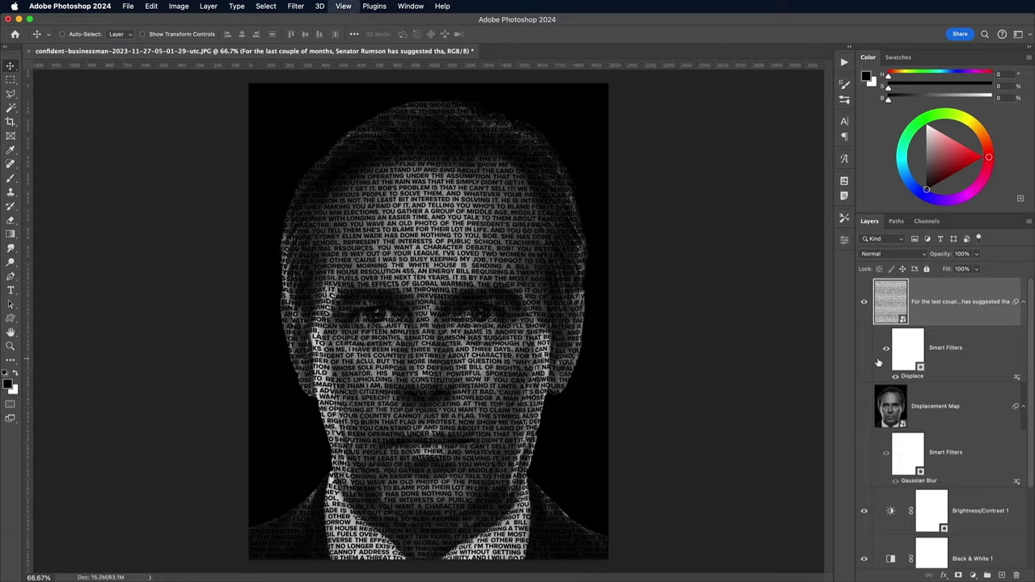
key("super+equal")
key("super+equal")
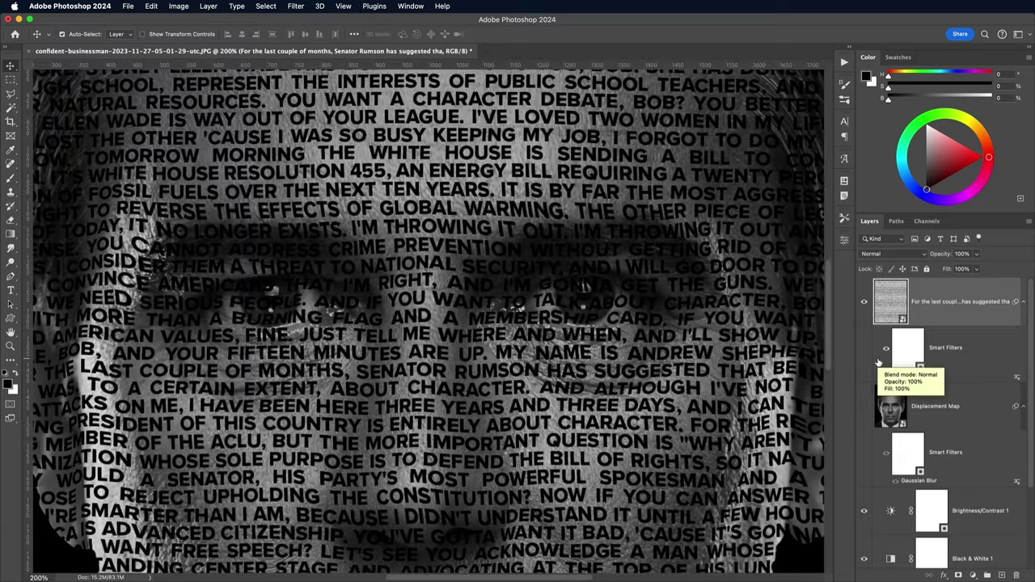
- Reapply the Displace filter with 20 horizontal and 20 vertical scale using the Displacement Map file
left_click_drag(387, 291, 491, 279)
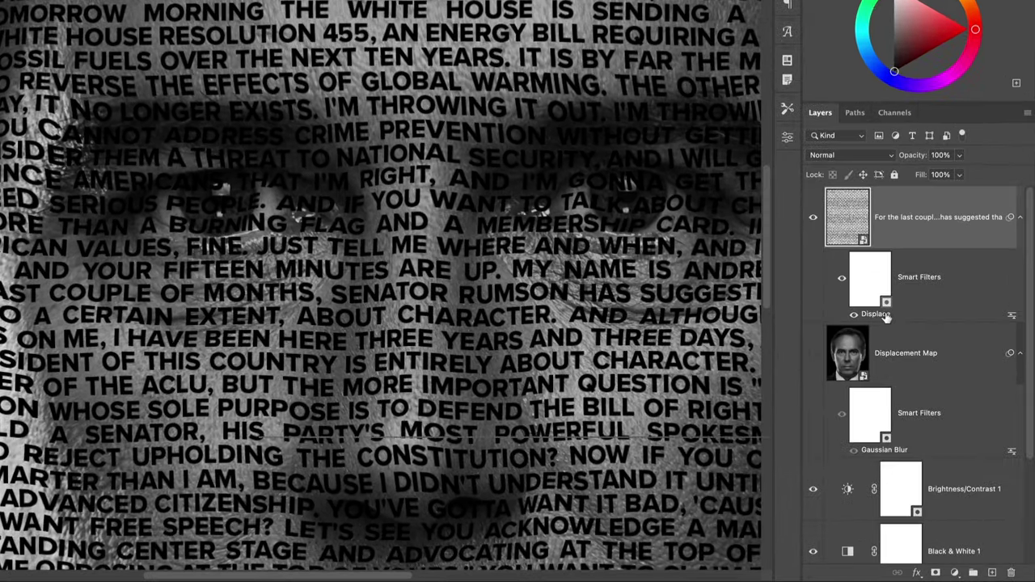
double_click(914, 377)
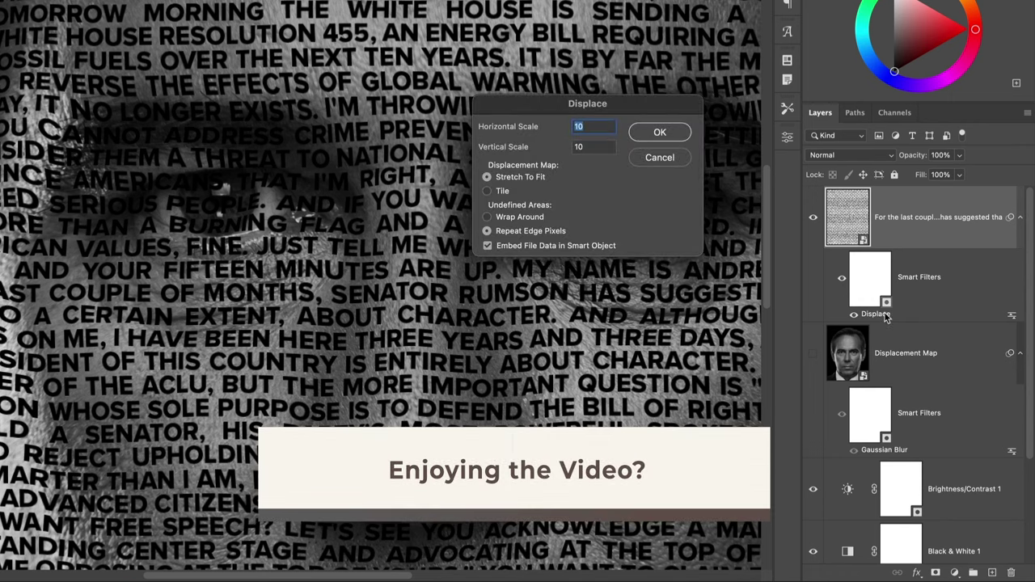
type("20")
key("Tab")
type("20")
key("Return")
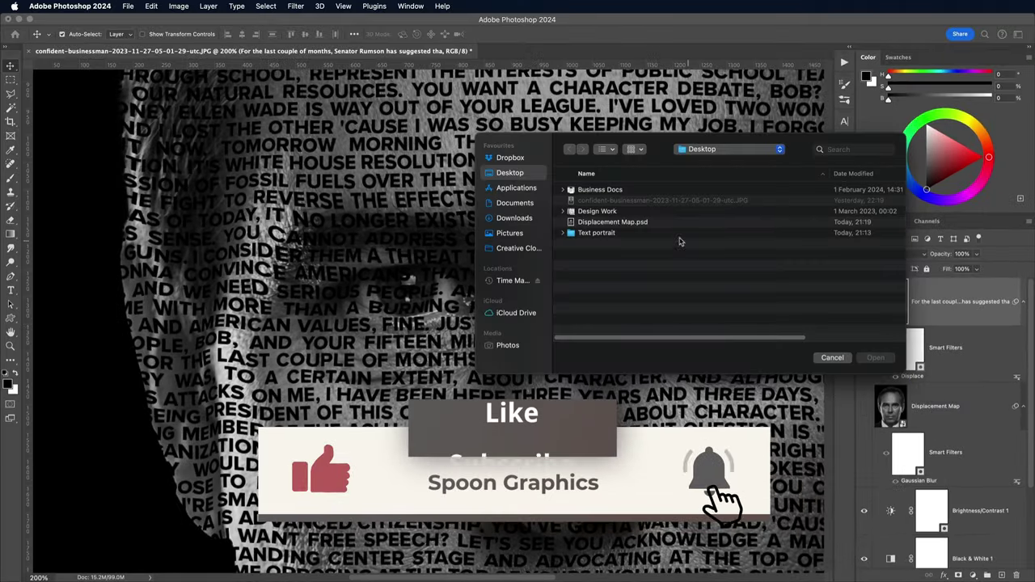
left_click(676, 222)
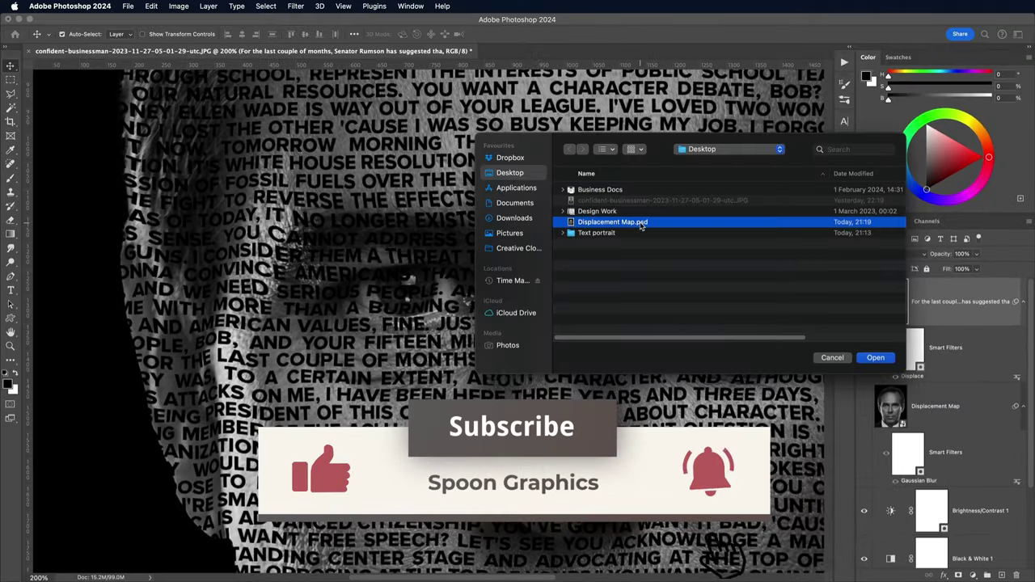
left_click(884, 361)
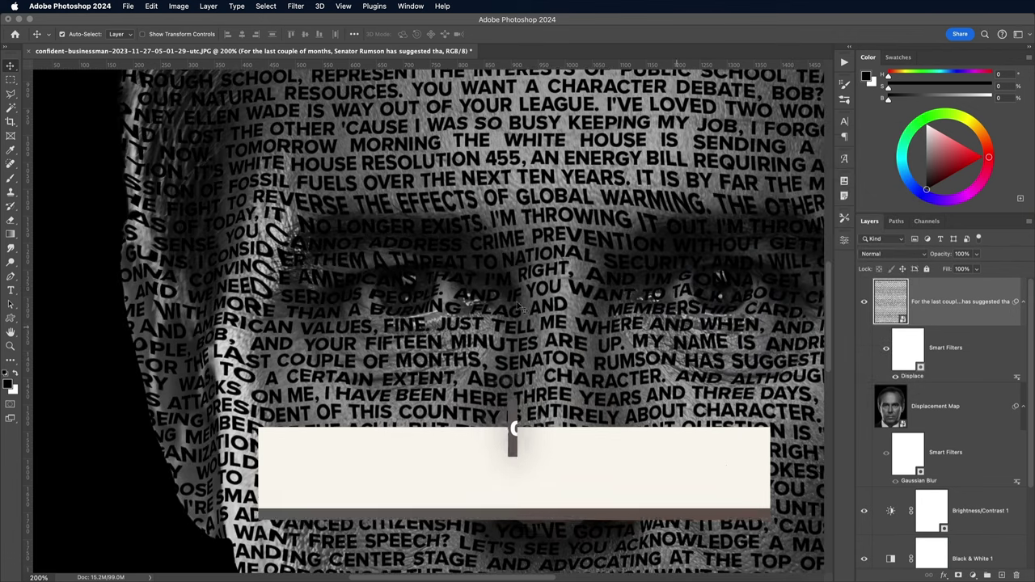
key("ctrl+r")
left_click_drag(301, 281, 443, 309)
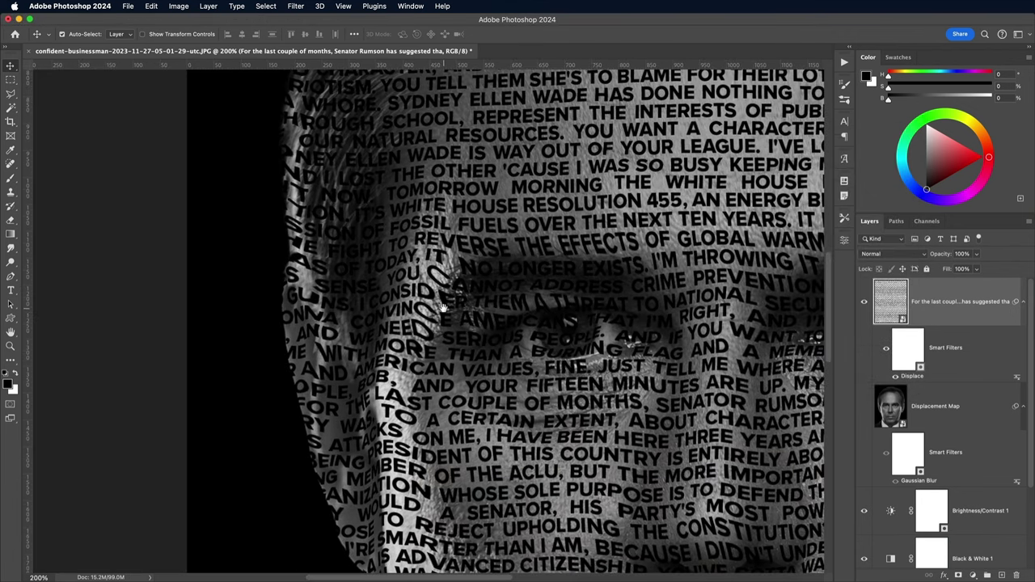
- Undo the Displace filter edit, fit the portrait on screen, and move the text layer below the photo layers
left_click(151, 7)
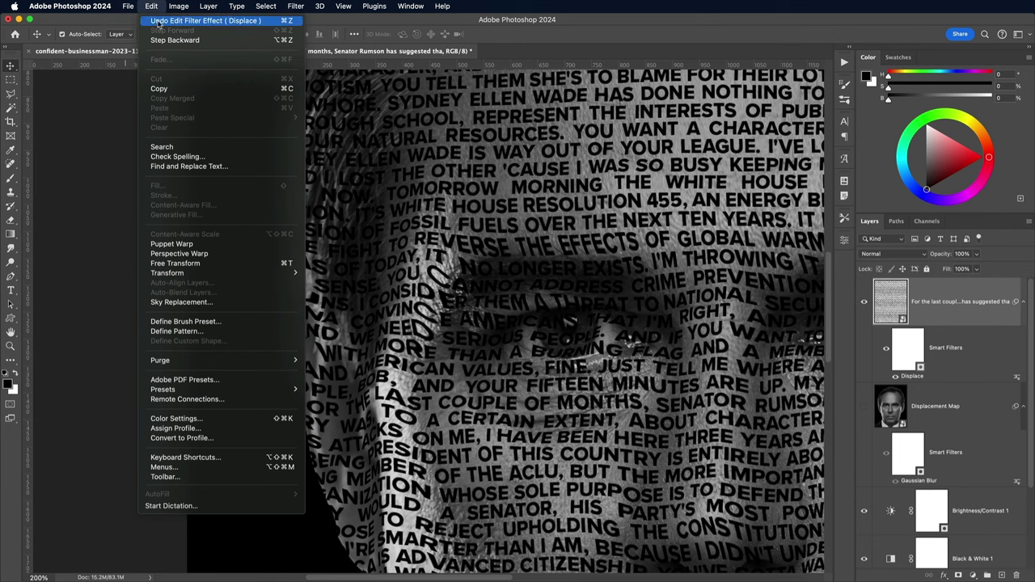
left_click(159, 21)
key("super+0")
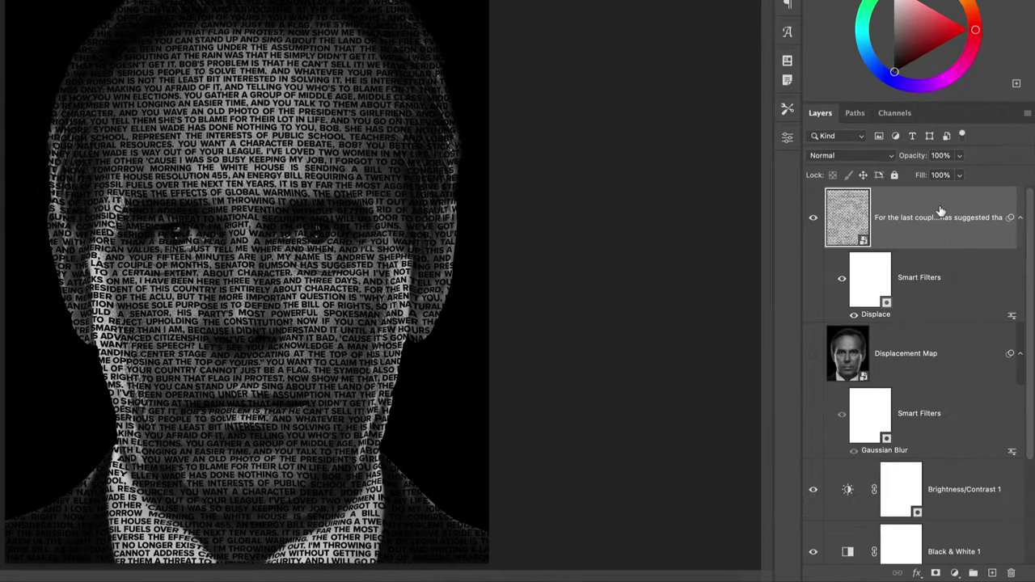
left_click_drag(962, 301, 940, 541)
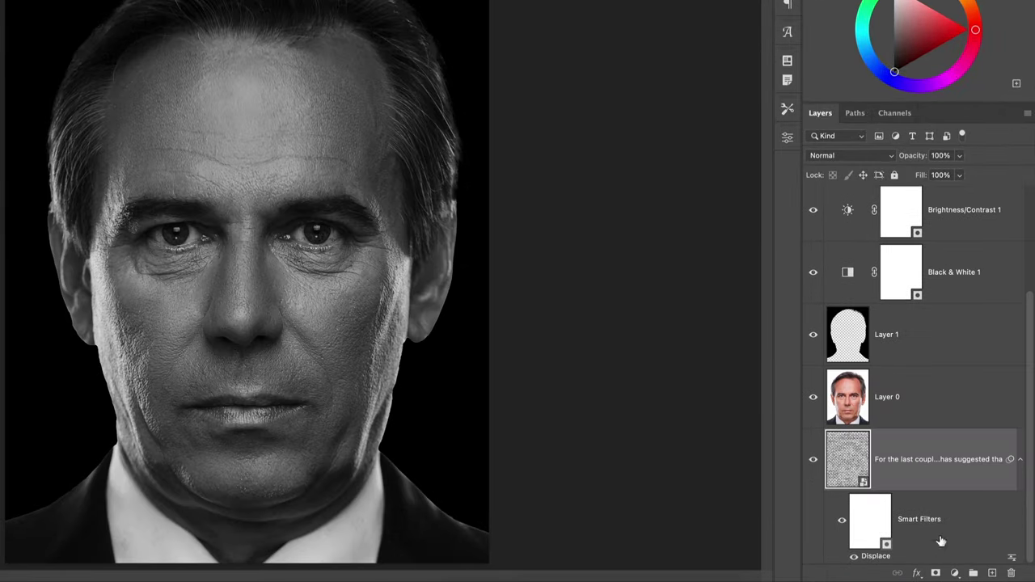
- Clip Layer 0 and Layer 1 into the text, then add a black-filled layer beneath it
left_click(926, 424, "alt")
left_click(935, 363, "alt")
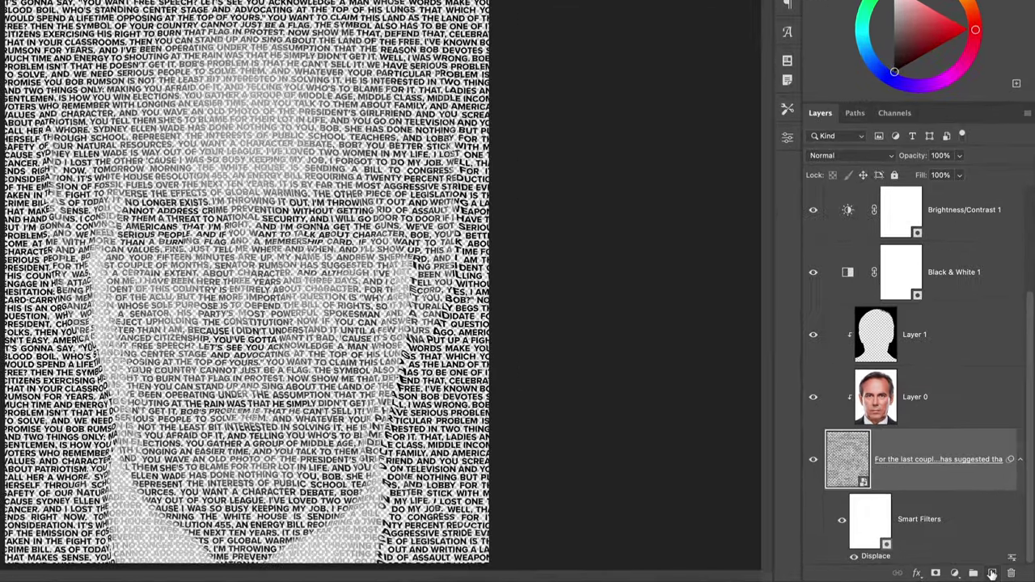
left_click(1001, 575)
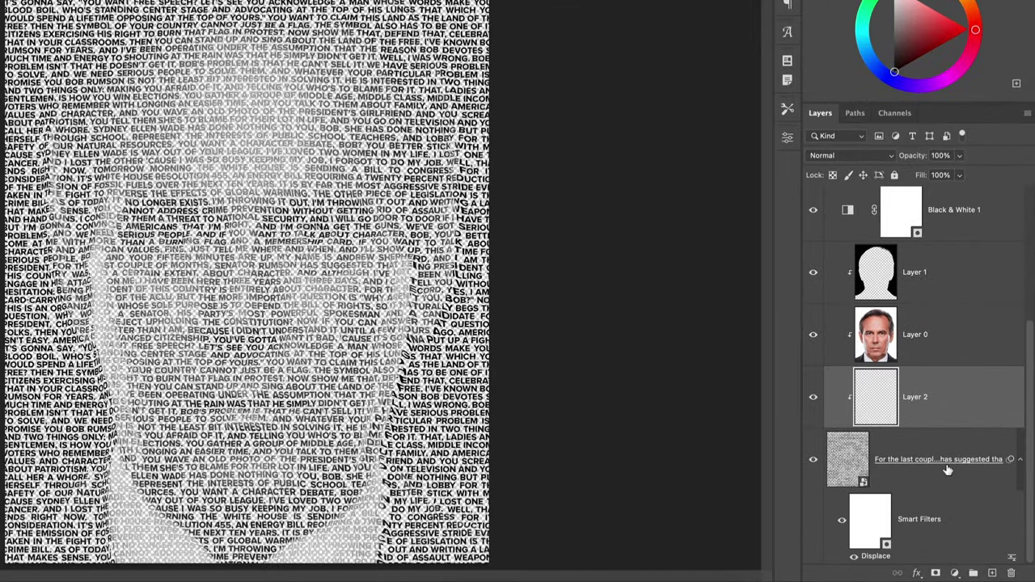
left_click_drag(959, 412, 889, 566)
key("alt+BackSpace")
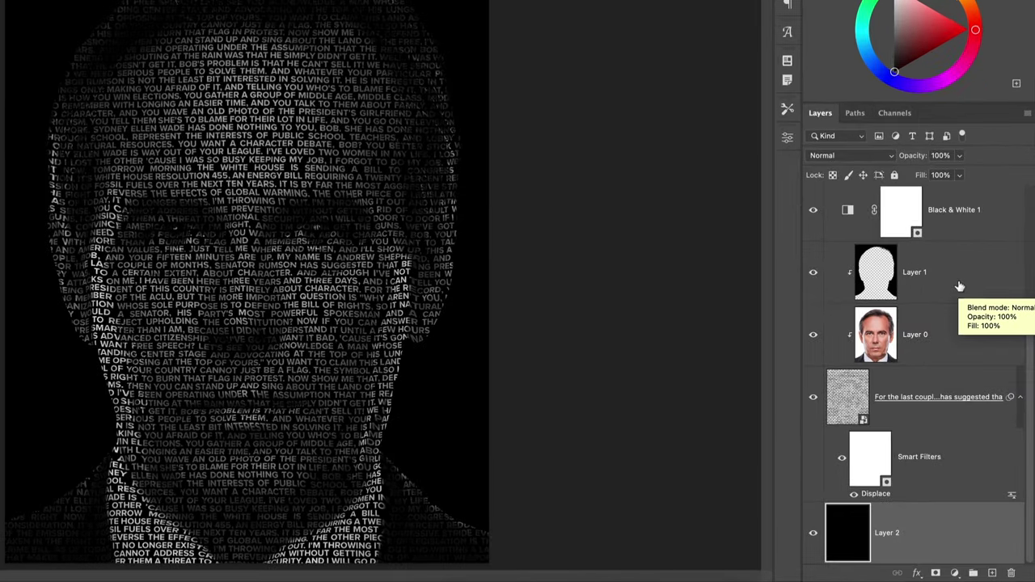
- Lower the silhouette Layer 1's opacity to 60%
left_click(975, 354)
left_click_drag(959, 156, 926, 175)
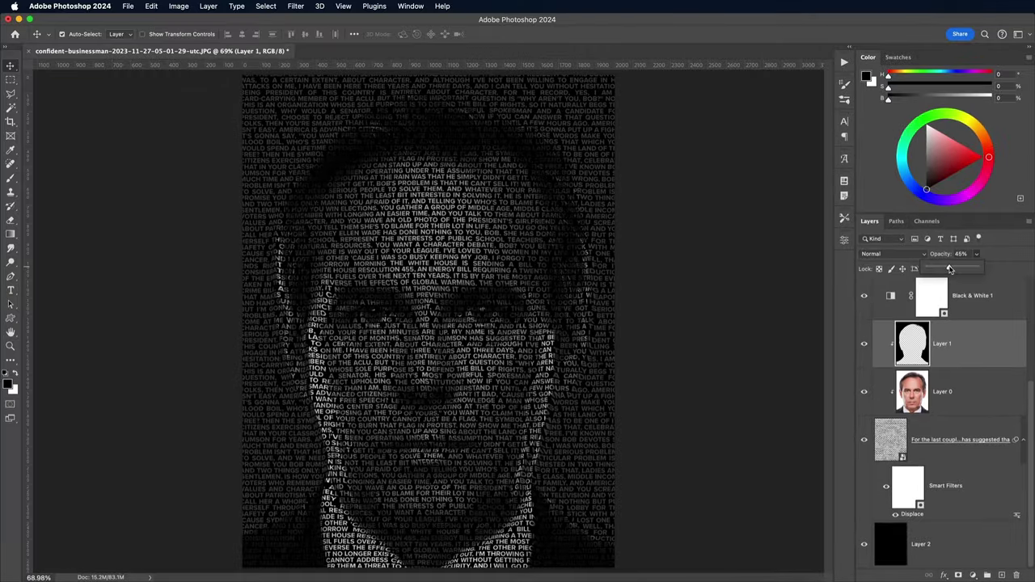
mouse_move(950, 269)
left_mouse_down()
mouse_move(900, 270)
mouse_move(953, 271)
left_mouse_up()
left_click(990, 258)
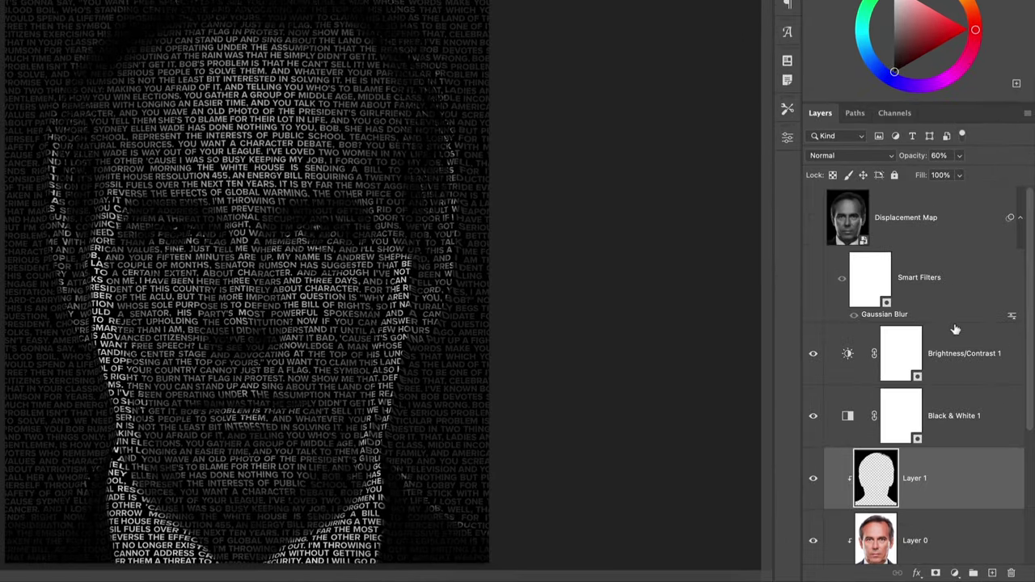
left_click(960, 353)
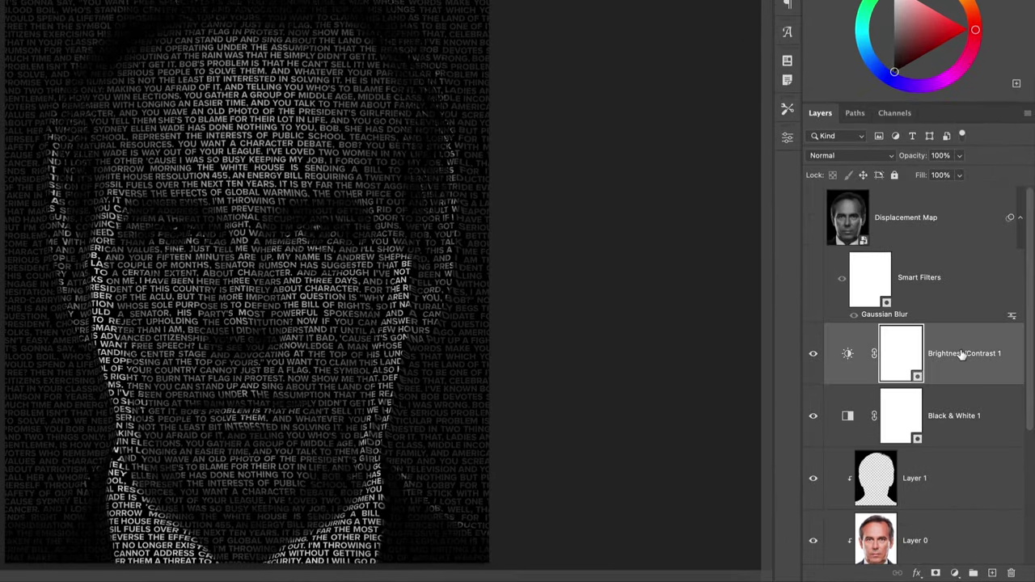
- Add a Gradient Map adjustment layer and set its dark stop to navy
left_click(955, 573)
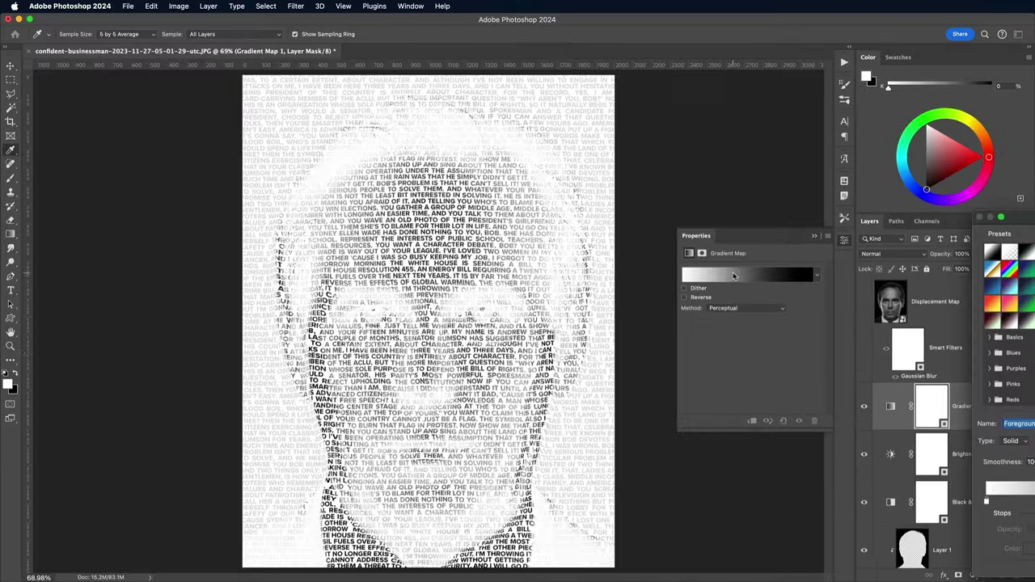
left_click(735, 255)
left_click(709, 447)
left_click(756, 493)
left_click(876, 393)
left_click(970, 187)
- Set the gradient's light stop to pink-red #ff0261 and reopen the navy stop to refine it
double_click(978, 446)
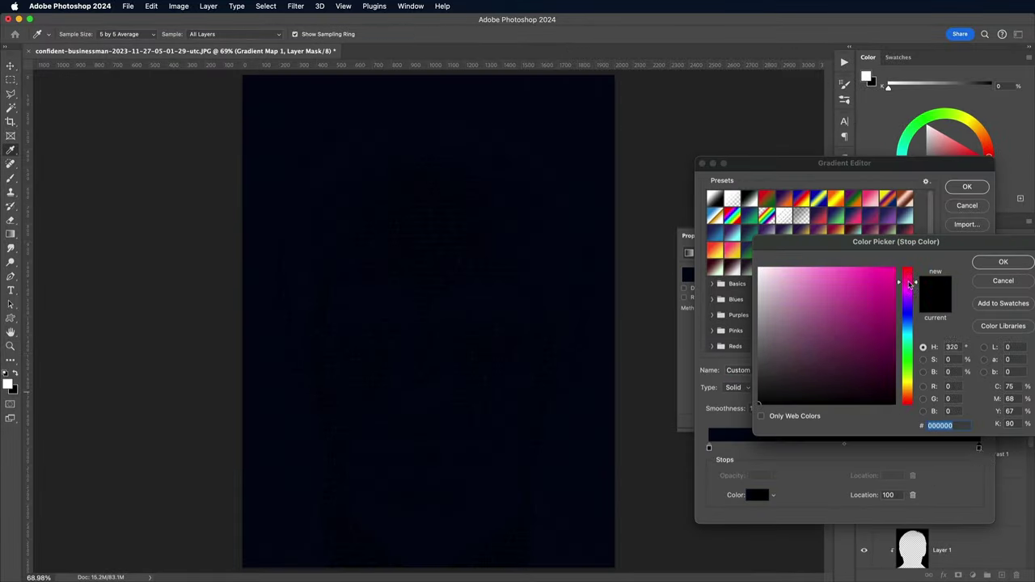
left_click(893, 272)
left_click(908, 279)
left_click(1003, 262)
double_click(708, 447)
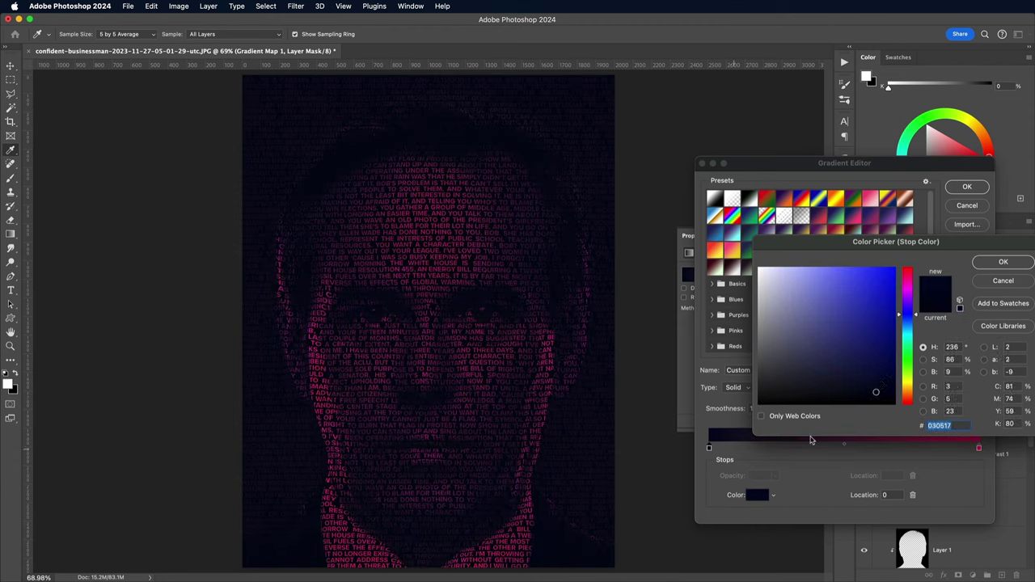